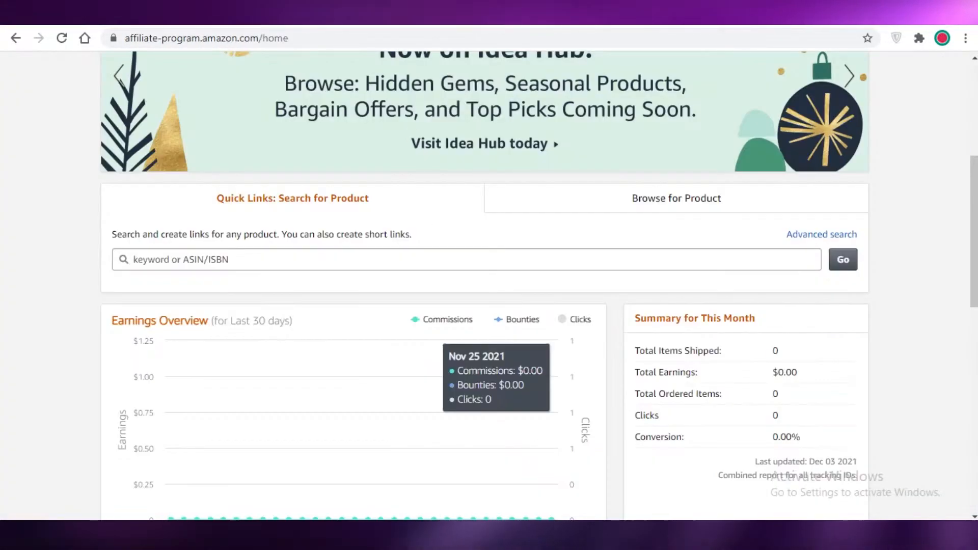
# Step: Look over the Amazon Associates home page, including the payment notices, product search, earnings overview and monthly summary
pyautogui.scroll(6, 552, 205)
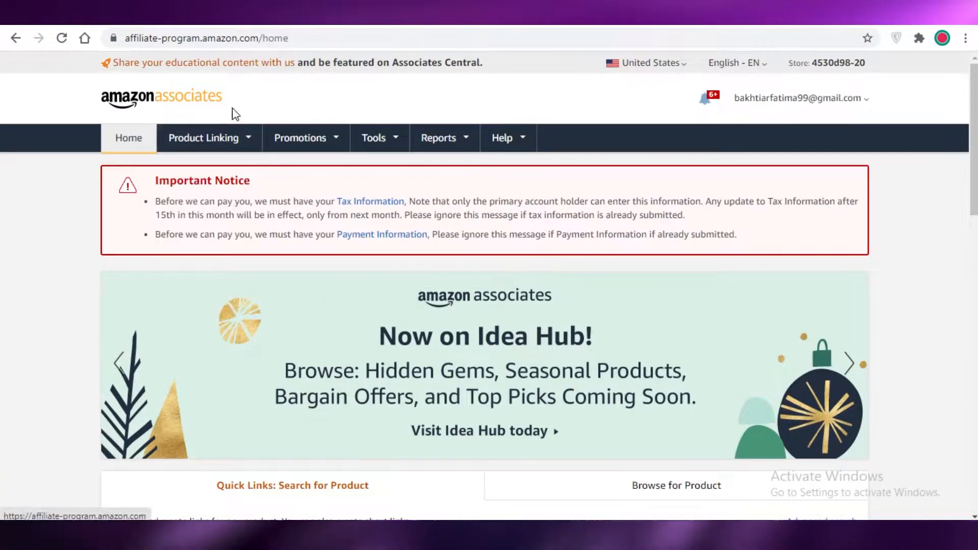
pyautogui.click(141, 113)
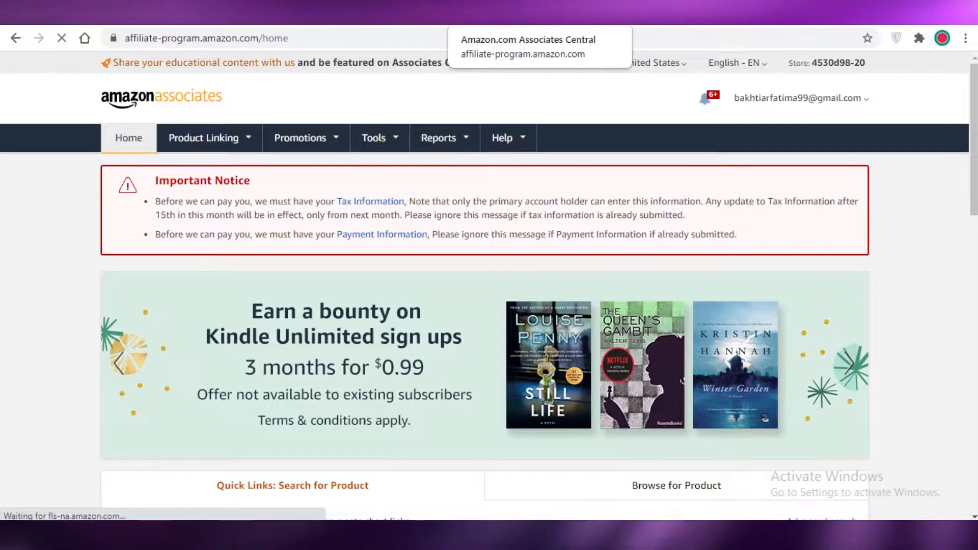
pyautogui.scroll(-7, 428, 214)
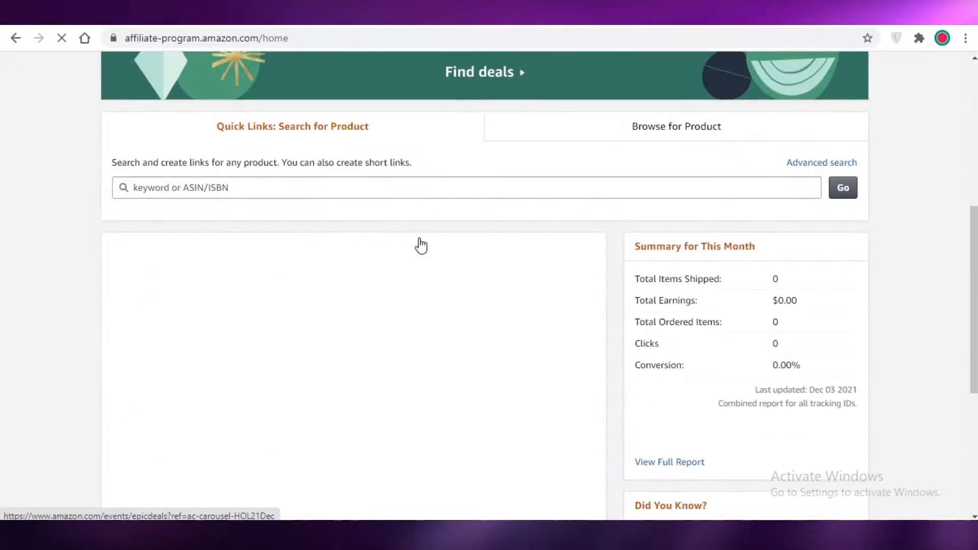
pyautogui.scroll(7, 432, 204)
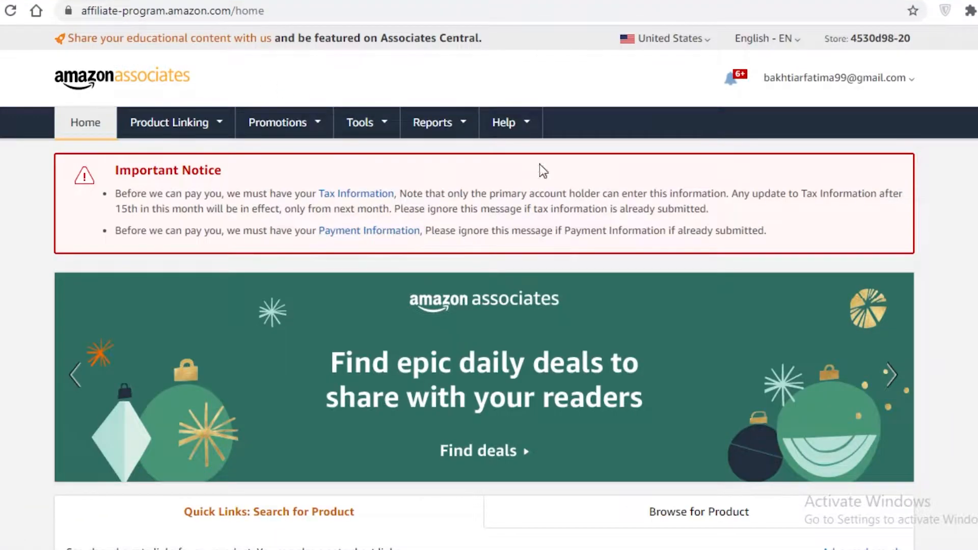
pyautogui.scroll(-6, 313, 267)
pyautogui.scroll(6, 313, 269)
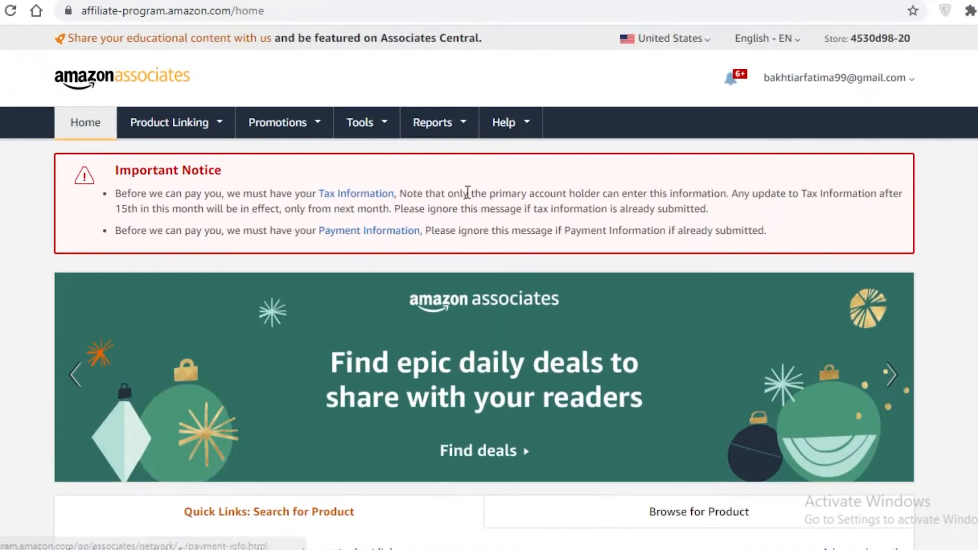
pyautogui.click(808, 84)
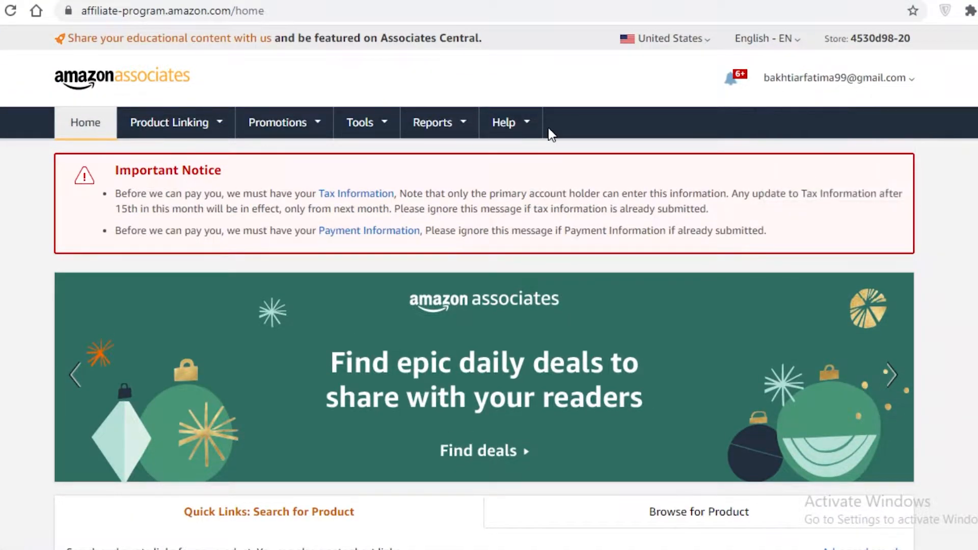
pyautogui.scroll(-10, 550, 135)
pyautogui.scroll(-5, 282, 240)
pyautogui.scroll(8, 323, 75)
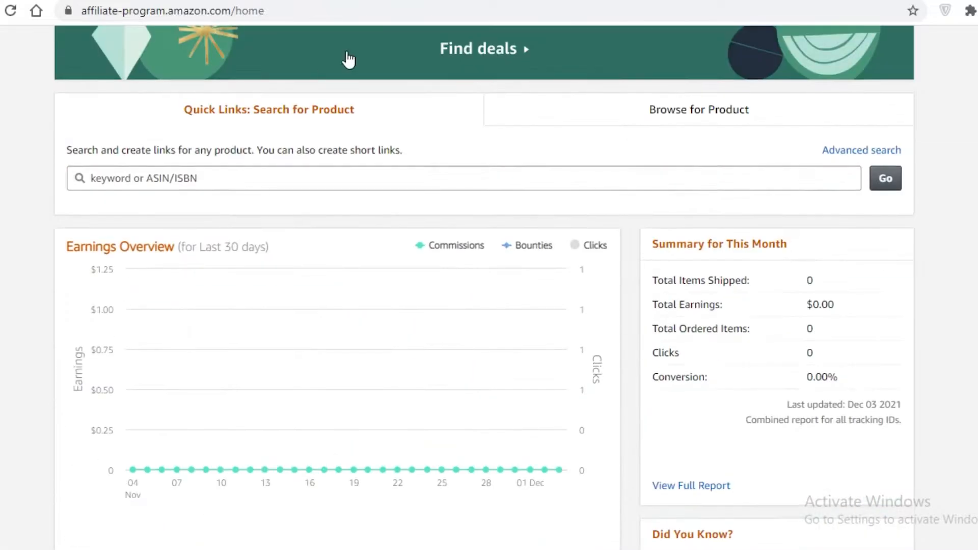
pyautogui.scroll(5, 288, 208)
pyautogui.scroll(3, 228, 172)
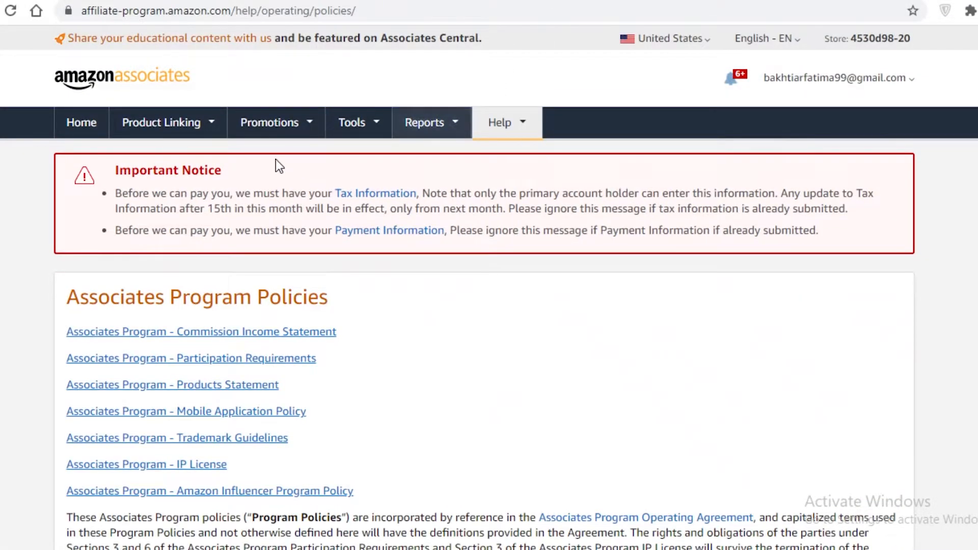
# Step: Examine the Associates Program Policies list and the Qualifying Purchases section of the Commission Income Statement
pyautogui.scroll(-6, 275, 160)
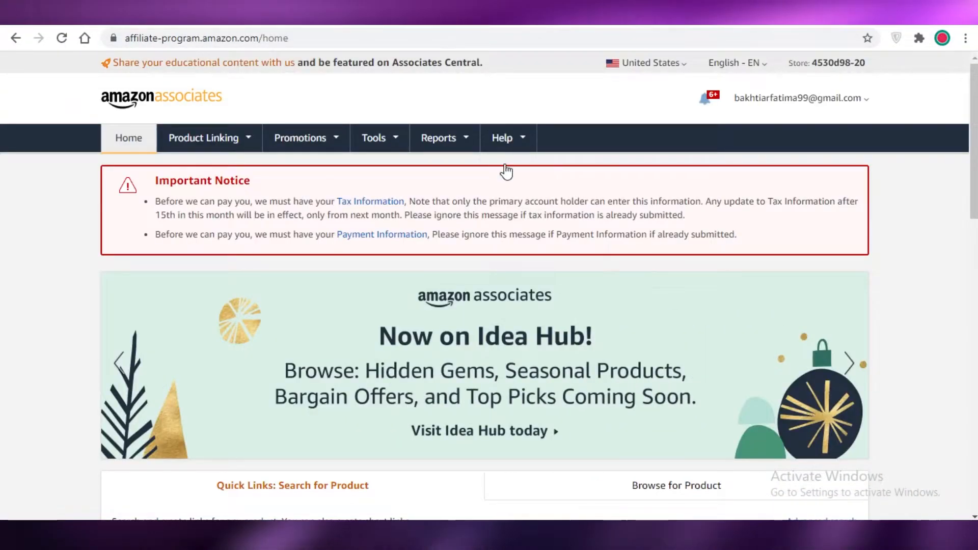
pyautogui.scroll(-7, 489, 275)
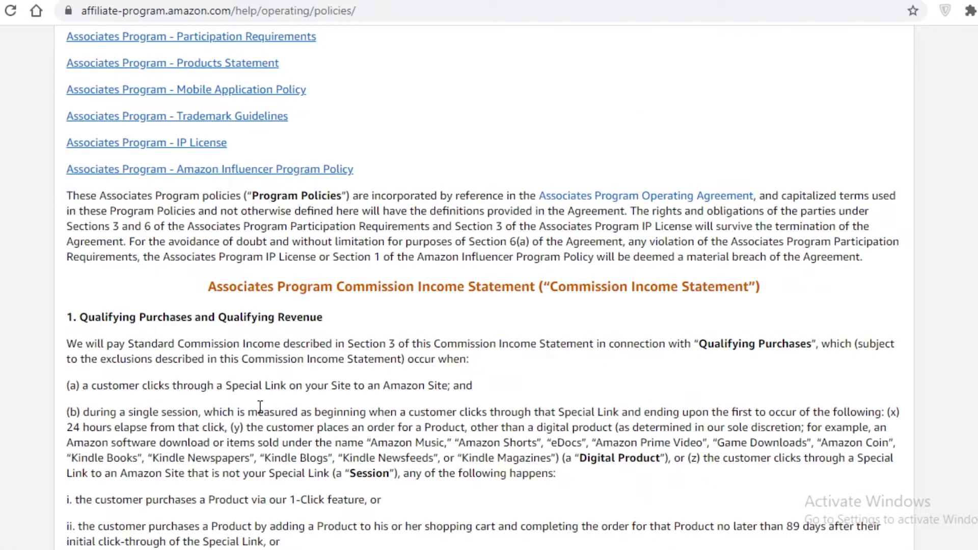
pyautogui.scroll(-9, 259, 406)
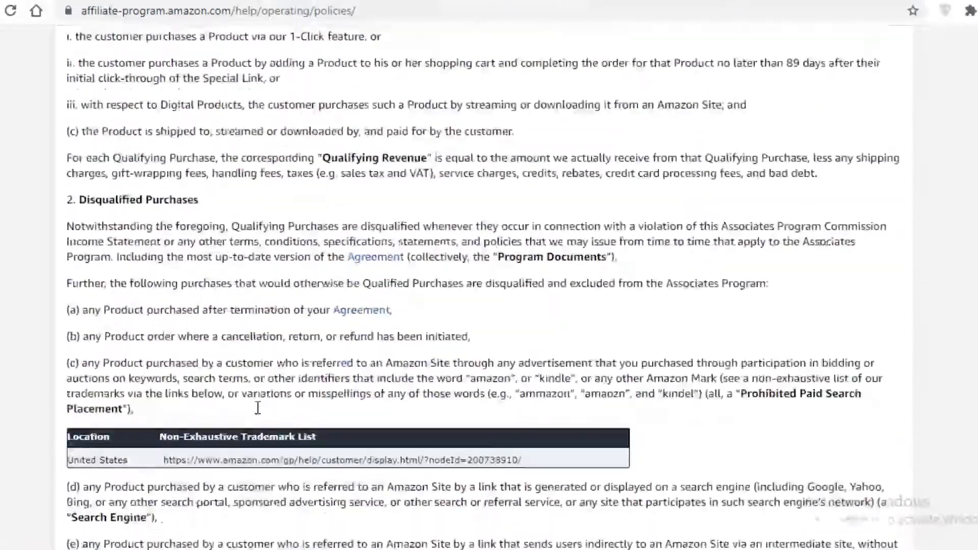
pyautogui.scroll(8, 168, 194)
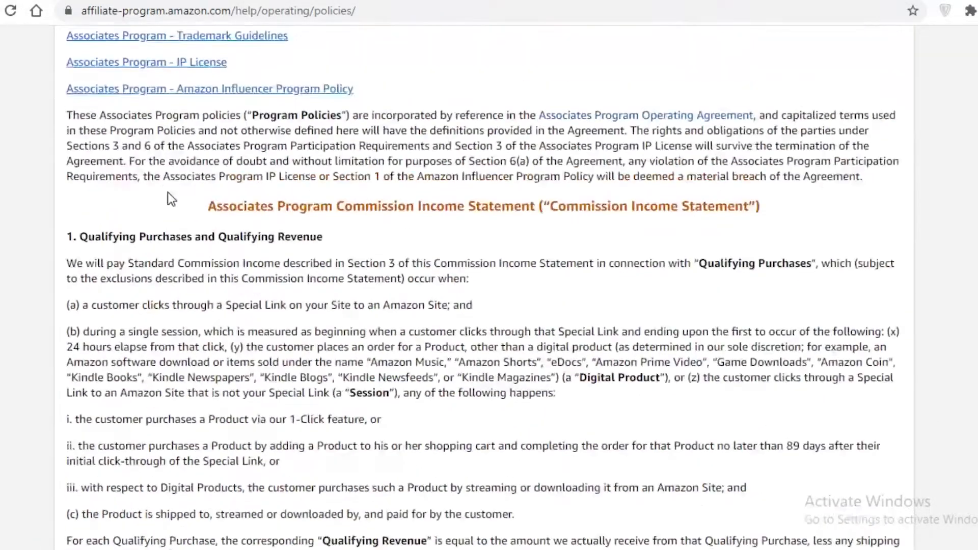
pyautogui.scroll(5, 175, 305)
pyautogui.scroll(-8, 174, 312)
pyautogui.scroll(8, 186, 301)
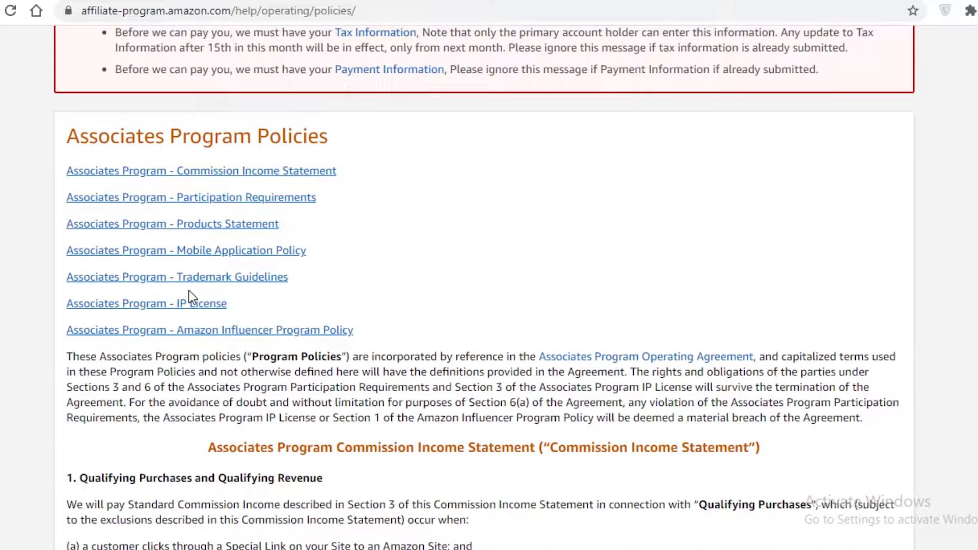
# Step: Read the Disqualified Purchases clauses (a) to (k) in the Associates Program Commission Income Statement
pyautogui.scroll(-13, 188, 297)
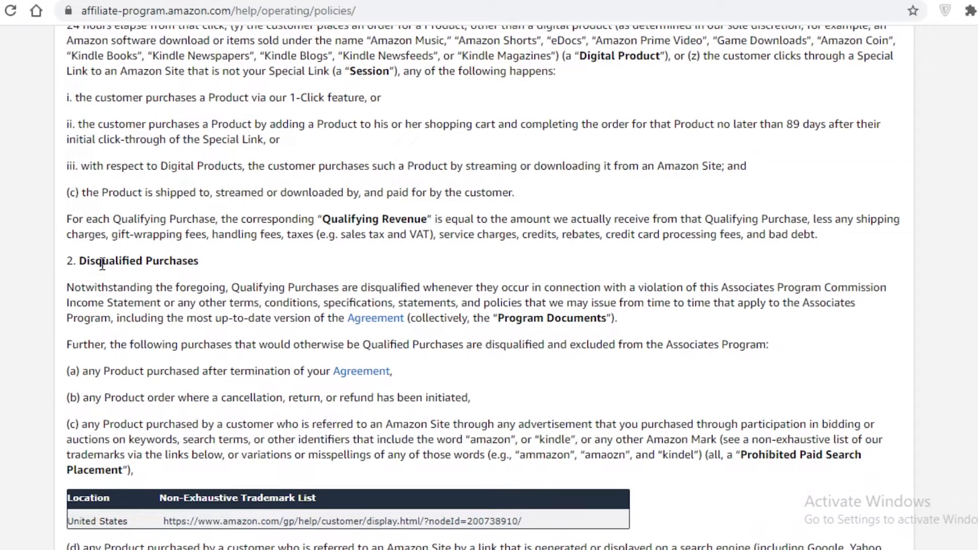
pyautogui.scroll(-5, 261, 286)
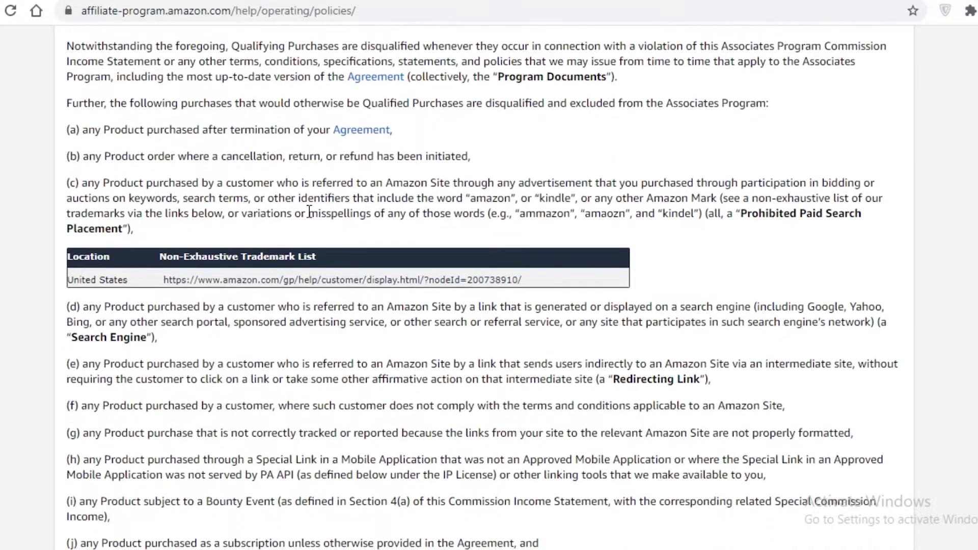
pyautogui.scroll(2, 137, 182)
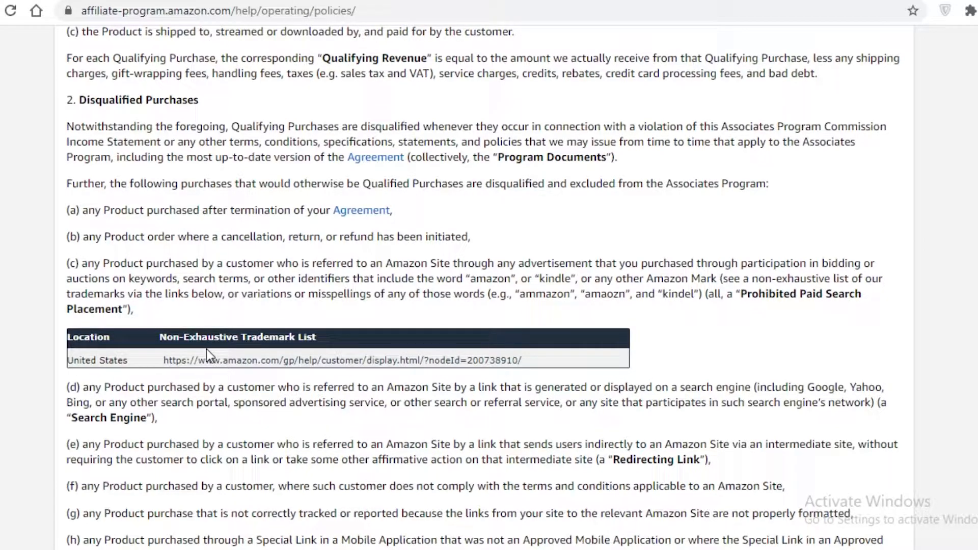
pyautogui.scroll(-2, 206, 351)
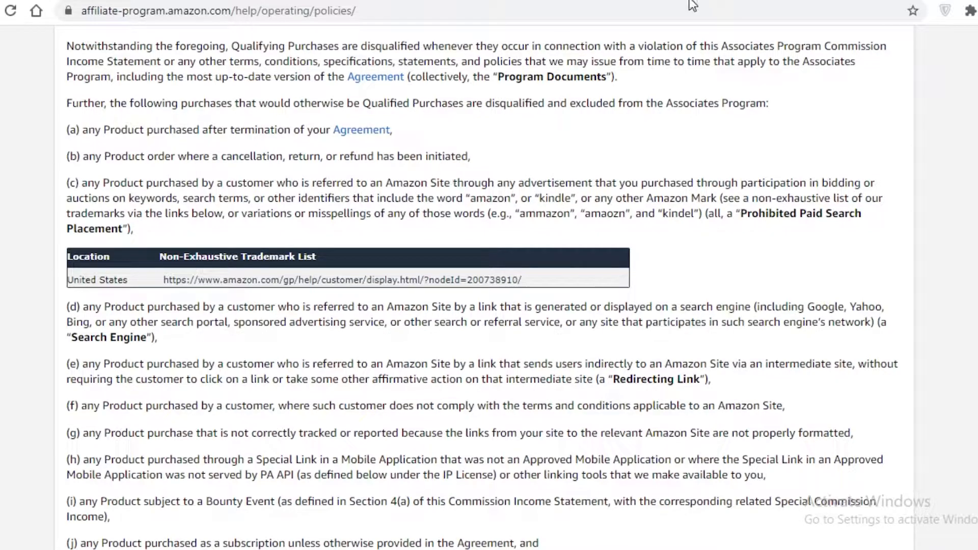
pyautogui.scroll(-2, 622, 119)
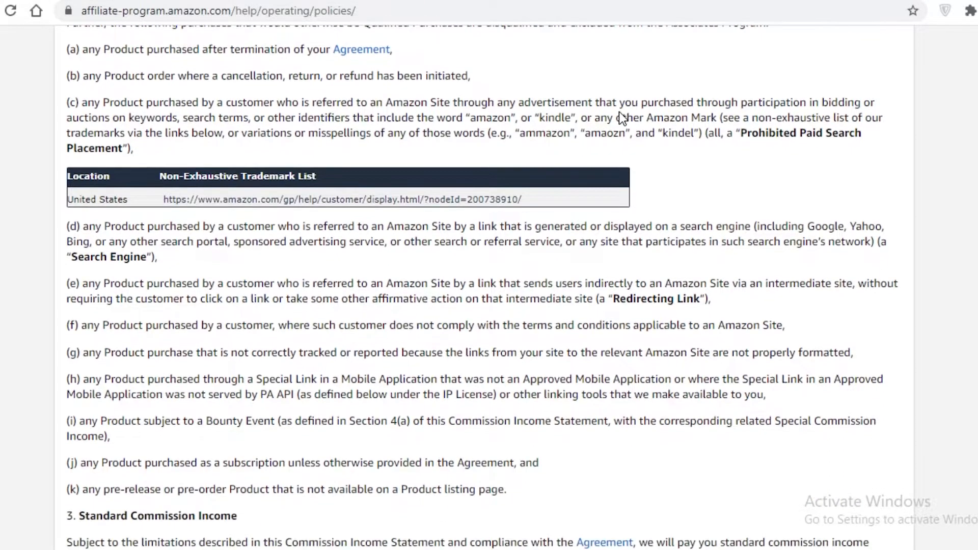
pyautogui.scroll(6, 533, 193)
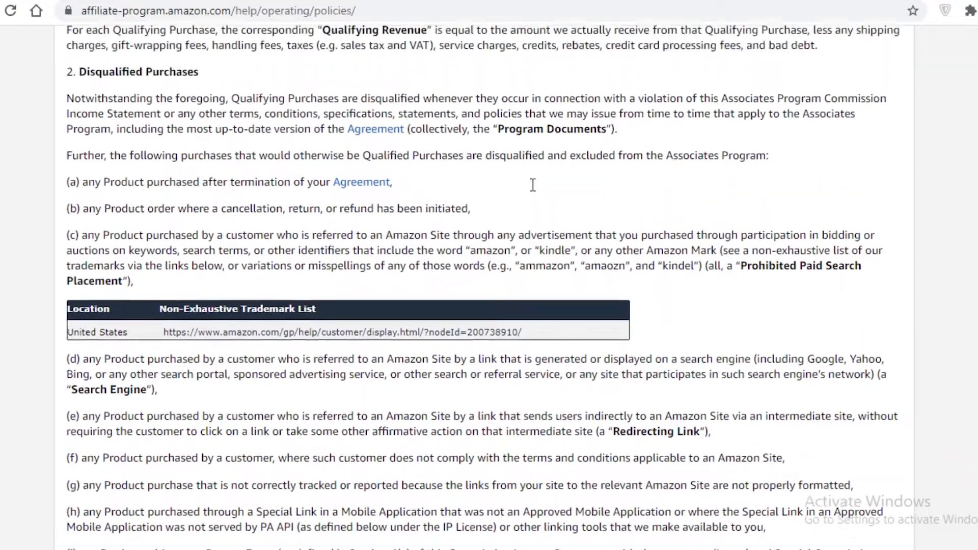
pyautogui.scroll(-4, 527, 202)
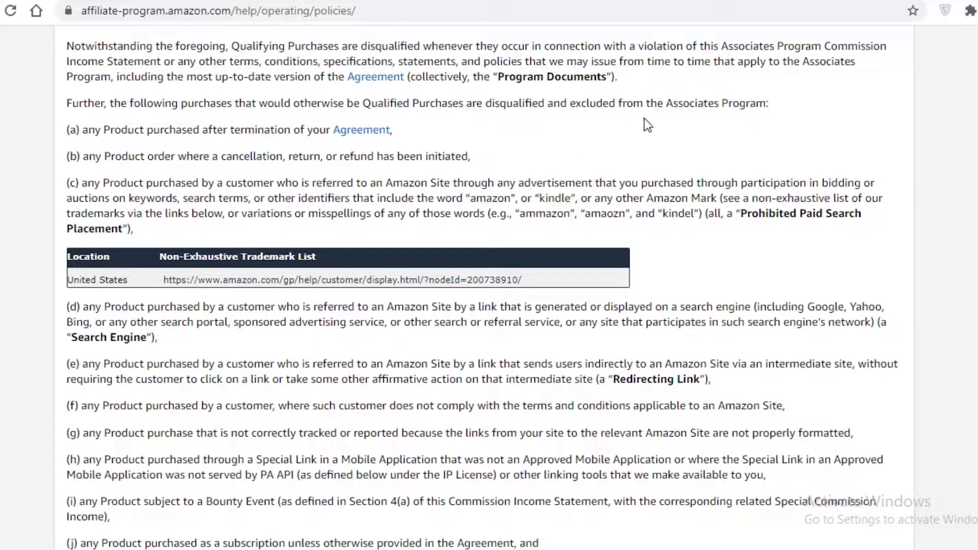
pyautogui.scroll(-2, 533, 157)
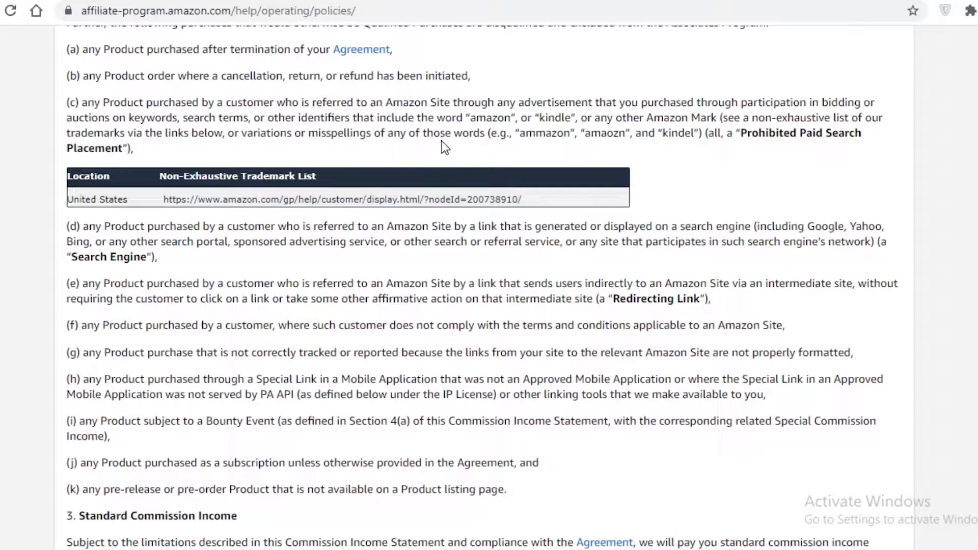
pyautogui.scroll(-2, 298, 222)
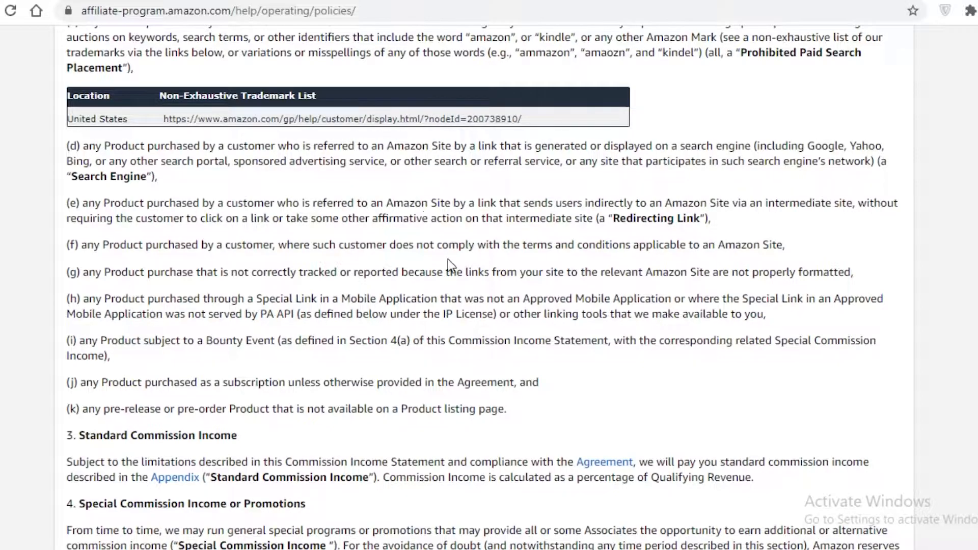
pyautogui.scroll(5, 450, 270)
pyautogui.scroll(-7, 449, 280)
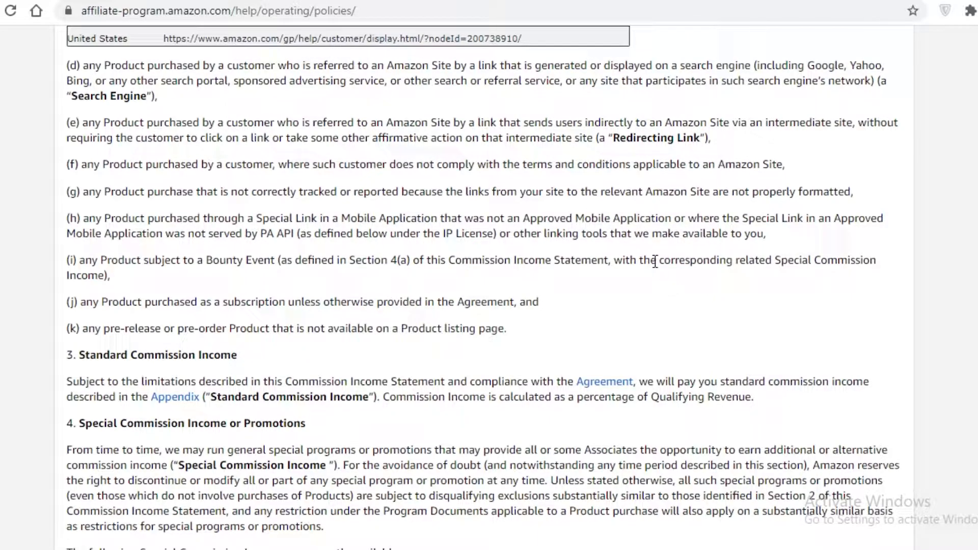
pyautogui.scroll(2, 654, 231)
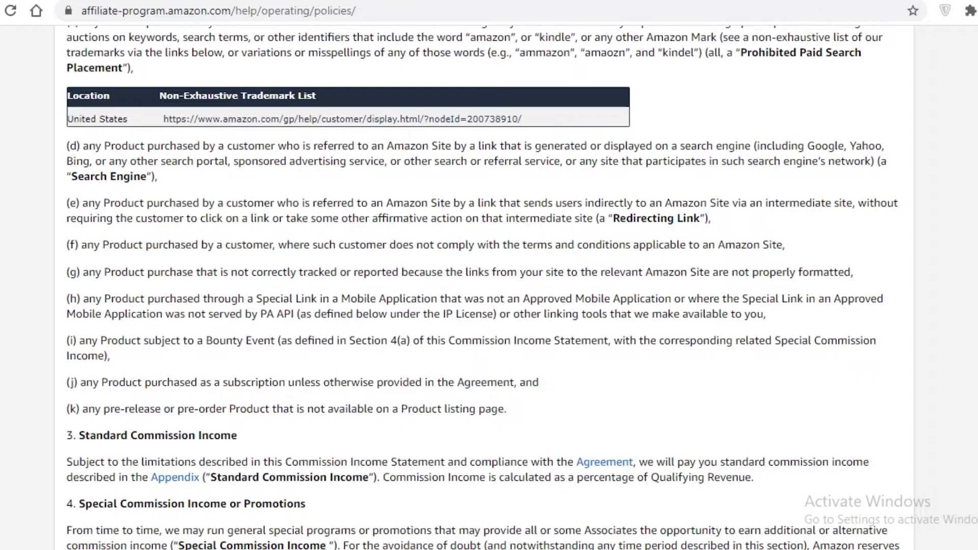
# Step: Look up "url" from a new browser tab
pyautogui.hotkey('ctrl', 't')
pyautogui.write('url')
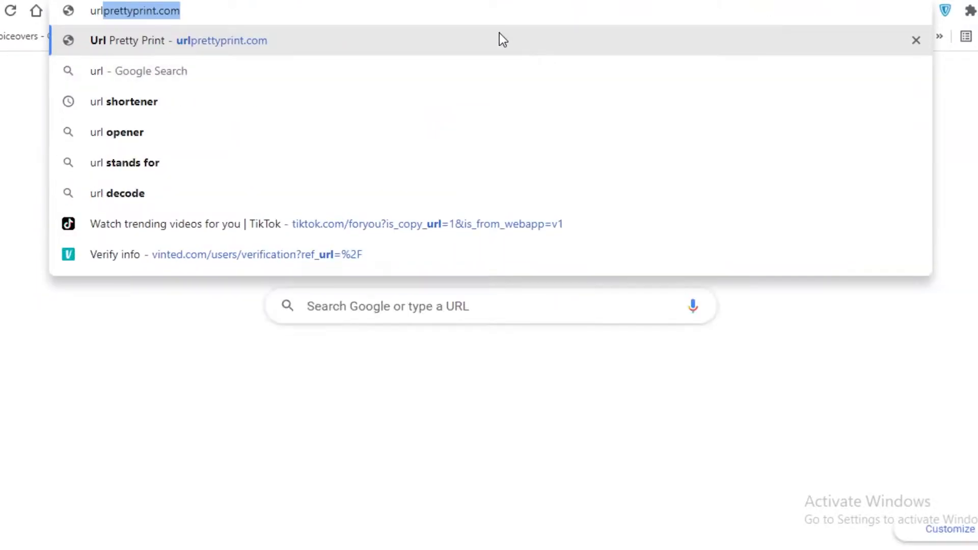
pyautogui.press('Return')
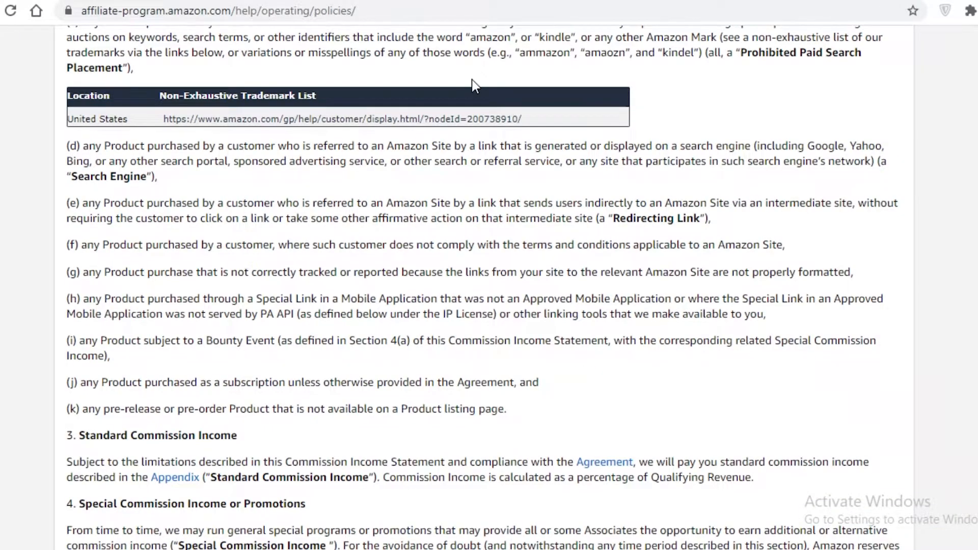
# Step: Open Idea Hub from the Amazon Associates promotions and sign in to the account with the prefilled password
pyautogui.scroll(-1, 514, 193)
pyautogui.scroll(-12, 515, 194)
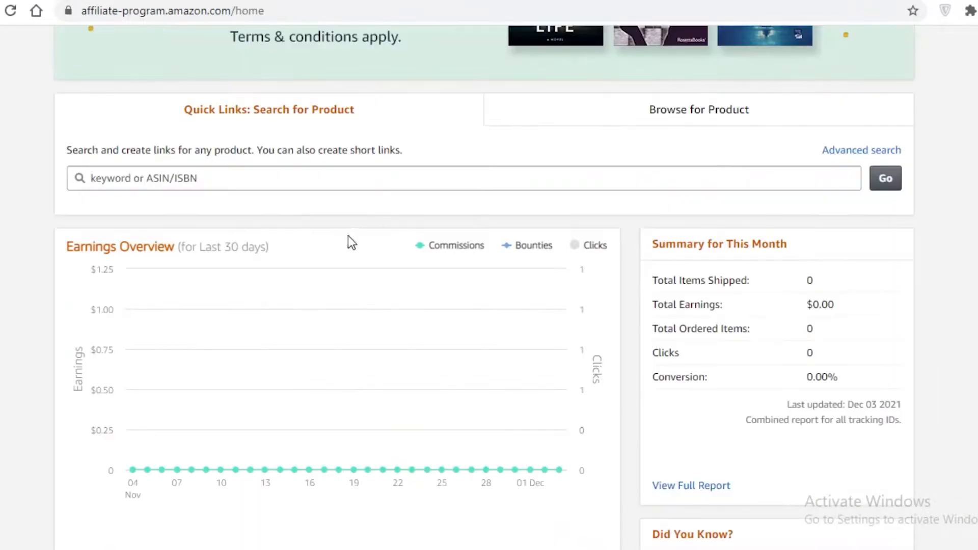
pyautogui.scroll(8, 363, 204)
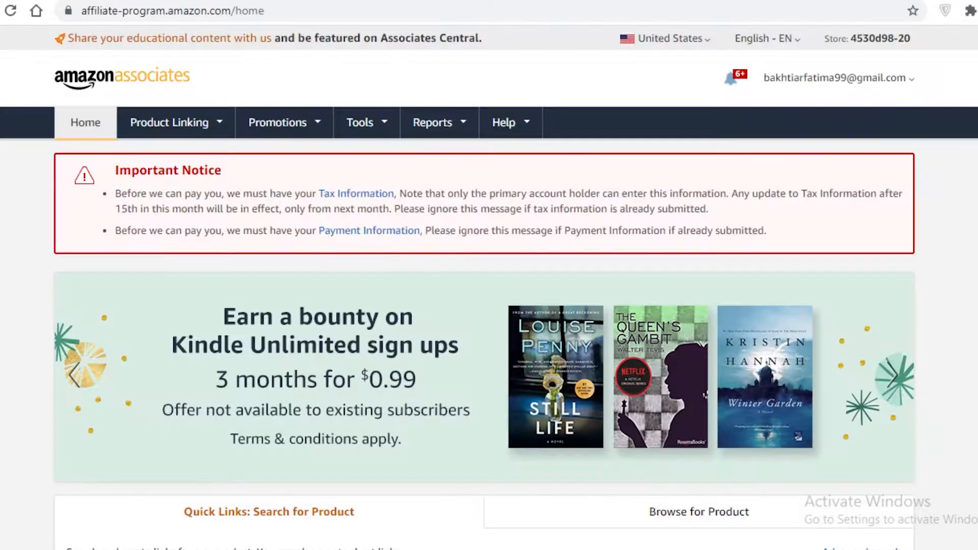
pyautogui.click(169, 123)
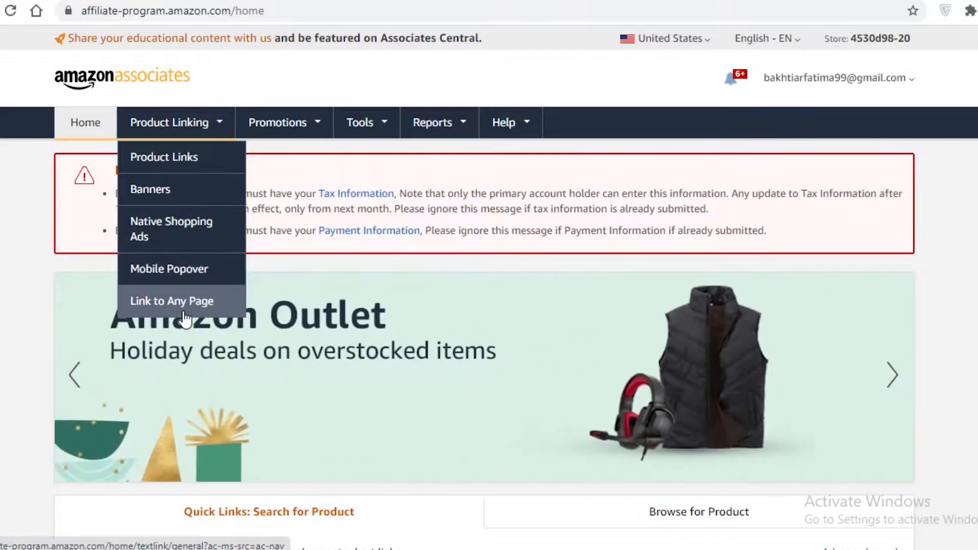
pyautogui.click(273, 127)
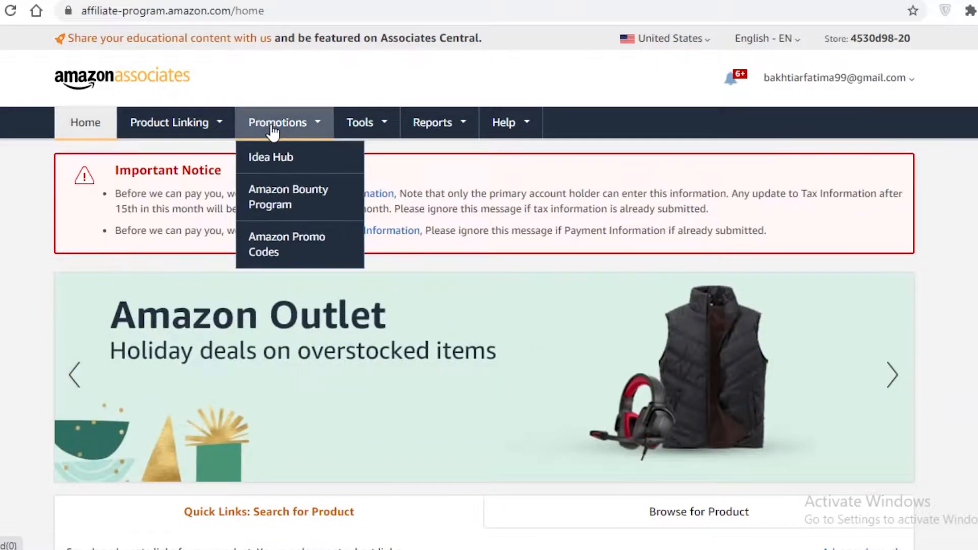
pyautogui.click(283, 156)
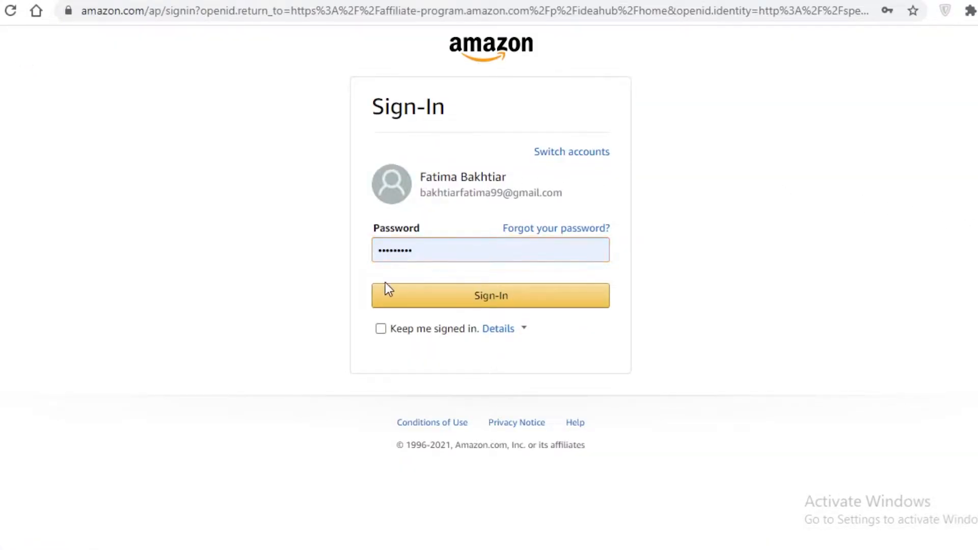
pyautogui.click(406, 304)
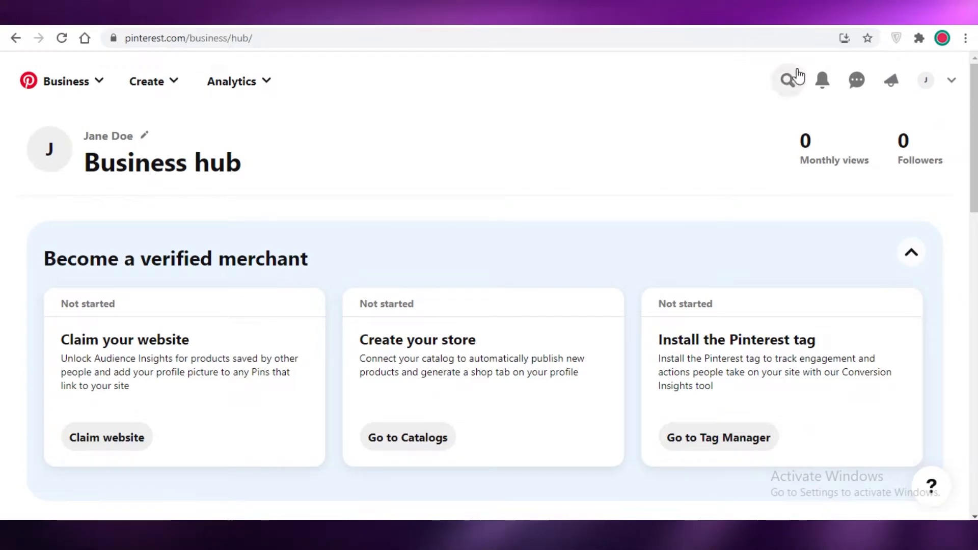
# Step: Switch to Pinterest, log out of the business account and open the sign-up form for a new account
pyautogui.click(925, 80)
pyautogui.click(951, 82)
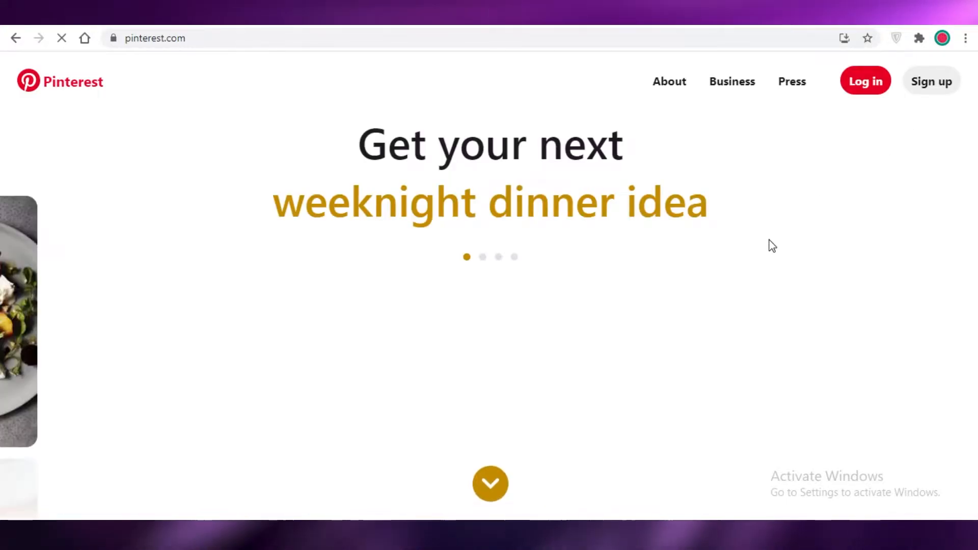
pyautogui.click(925, 88)
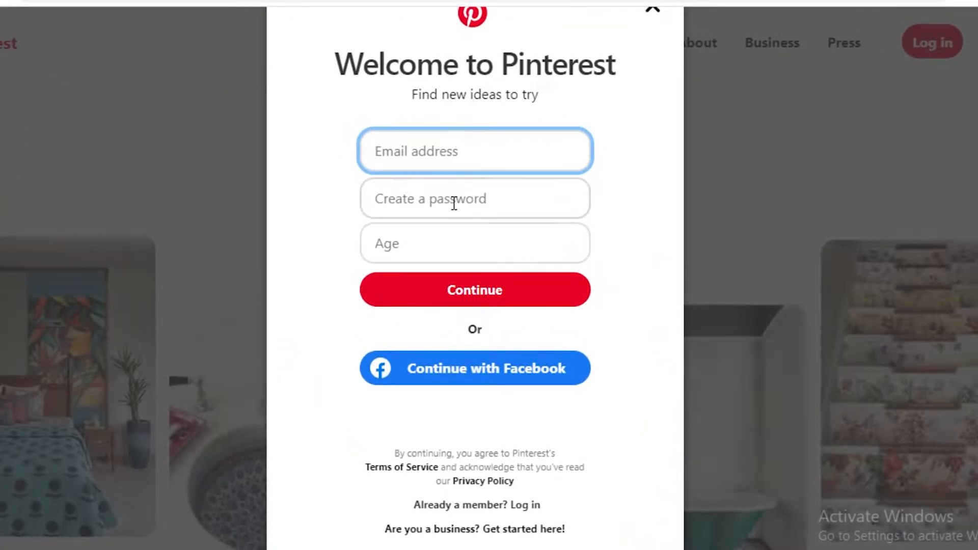
pyautogui.click(892, 98)
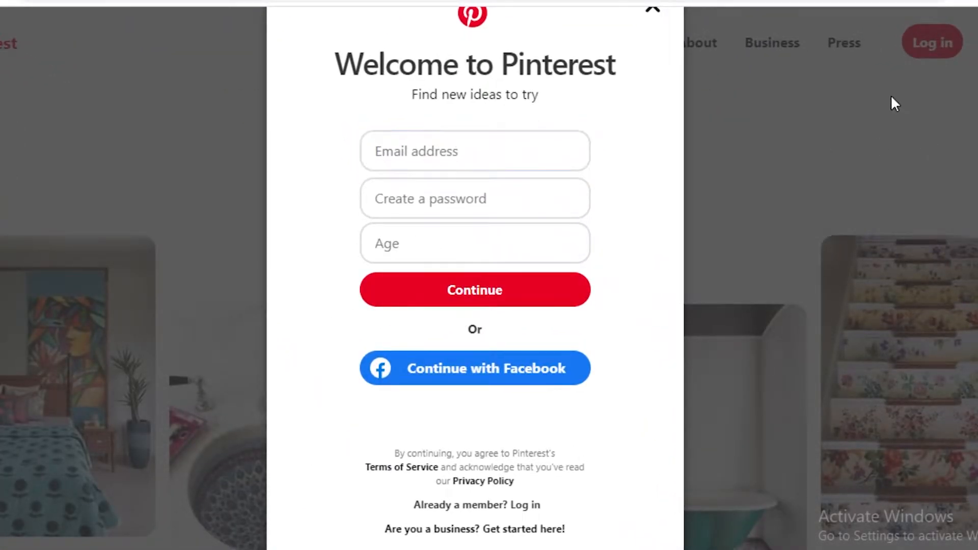
# Step: Leave the sign-up form for Pinterest's Business page and open the home feed of the business account
pyautogui.click(768, 50)
pyautogui.click(768, 50)
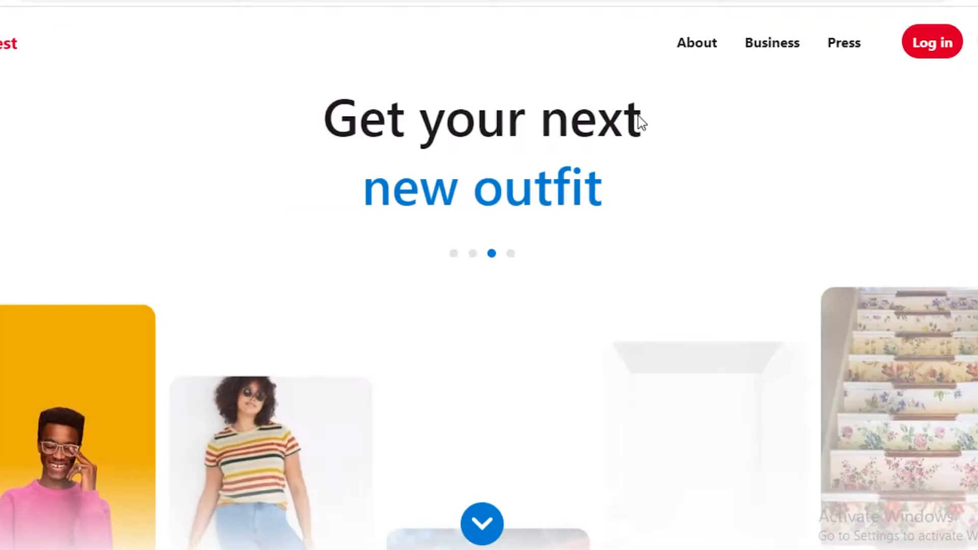
pyautogui.click(763, 43)
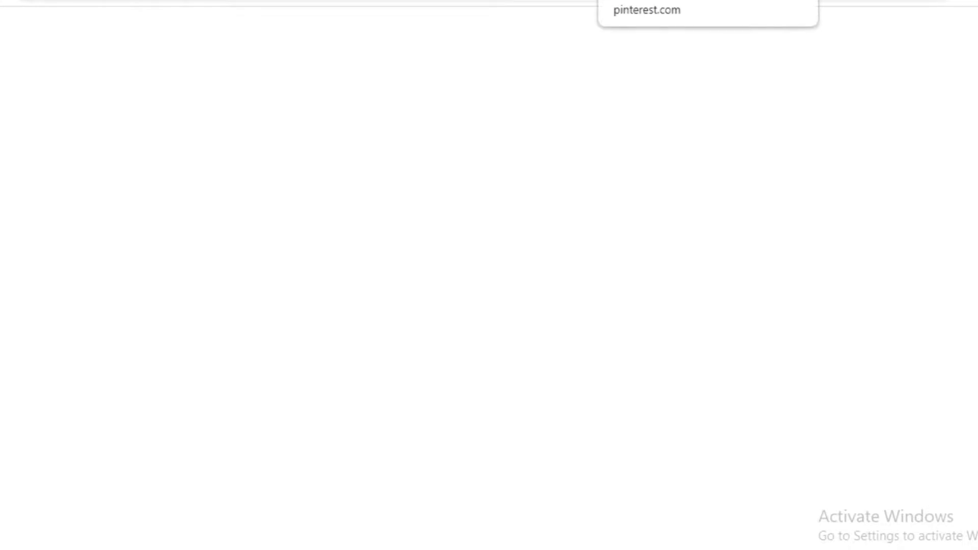
pyautogui.click(900, 65)
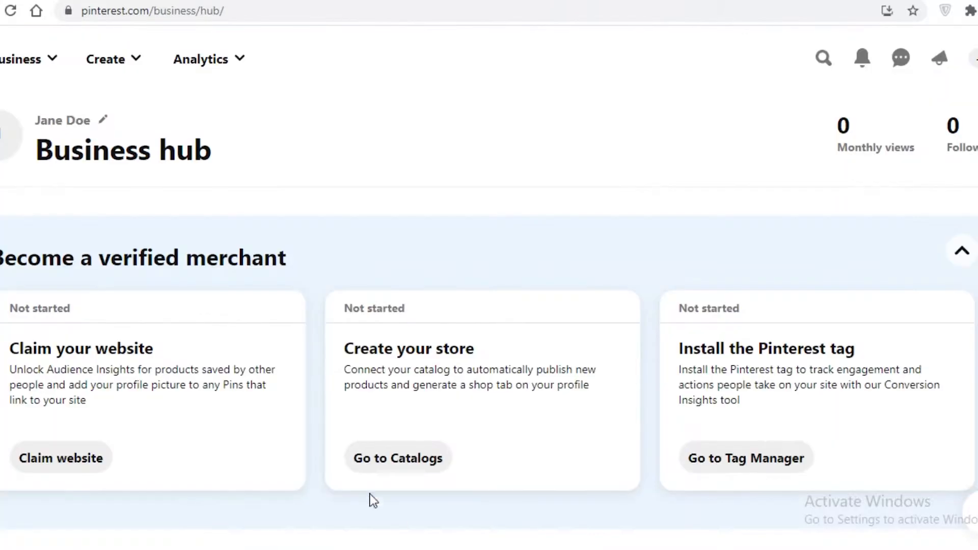
pyautogui.click(63, 68)
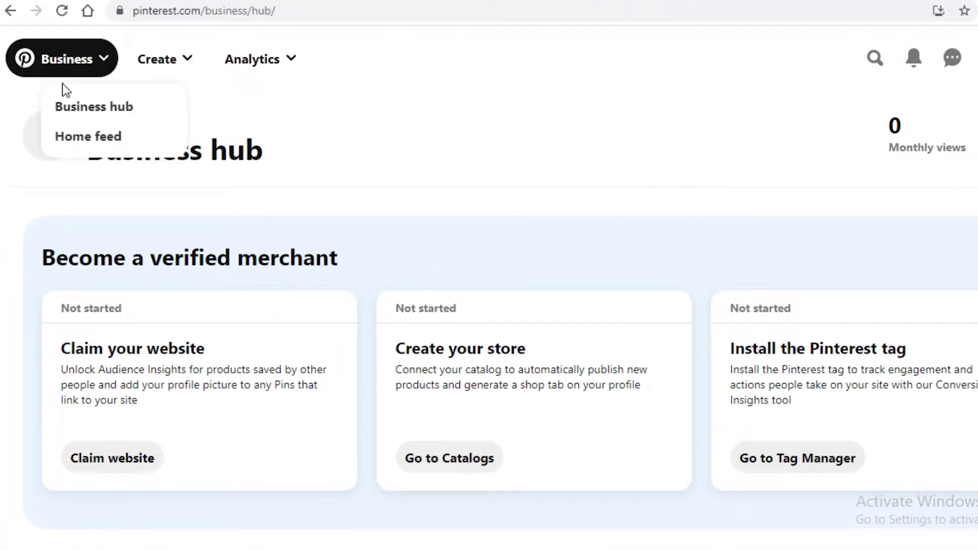
pyautogui.click(78, 137)
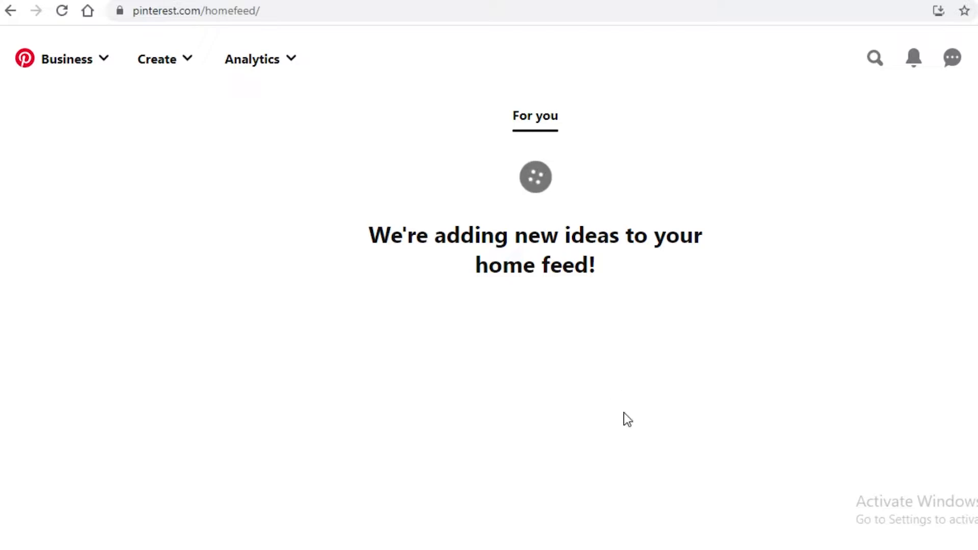
pyautogui.click(879, 58)
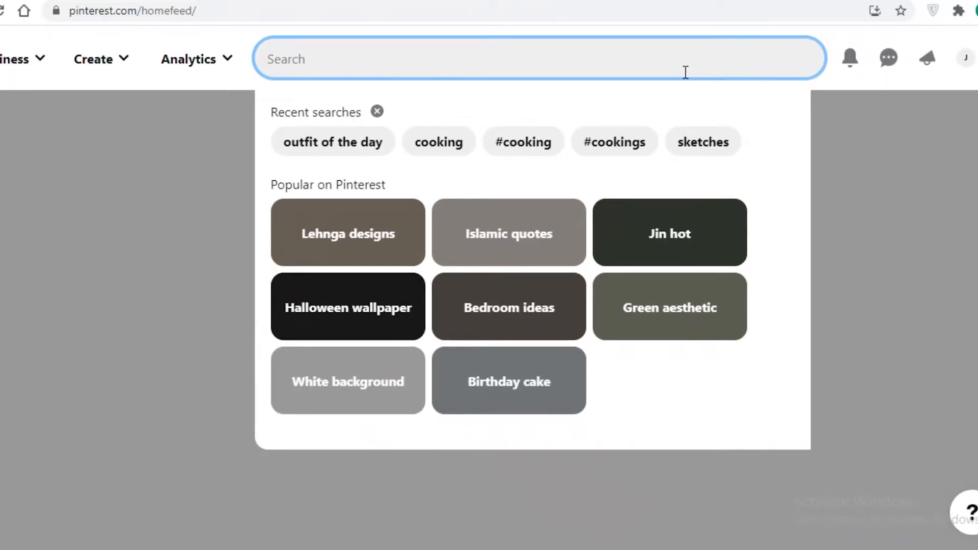
pyautogui.write('a')
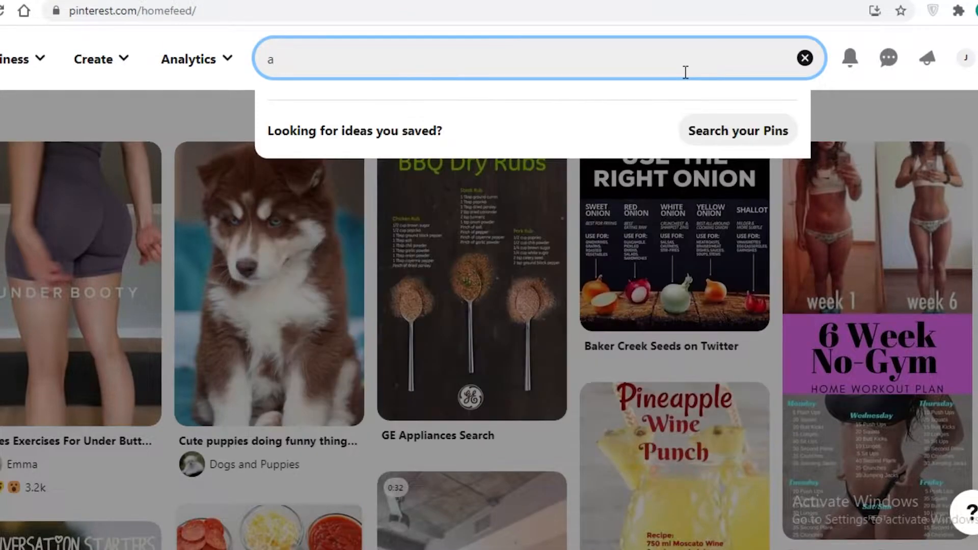
pyautogui.press('BackSpace')
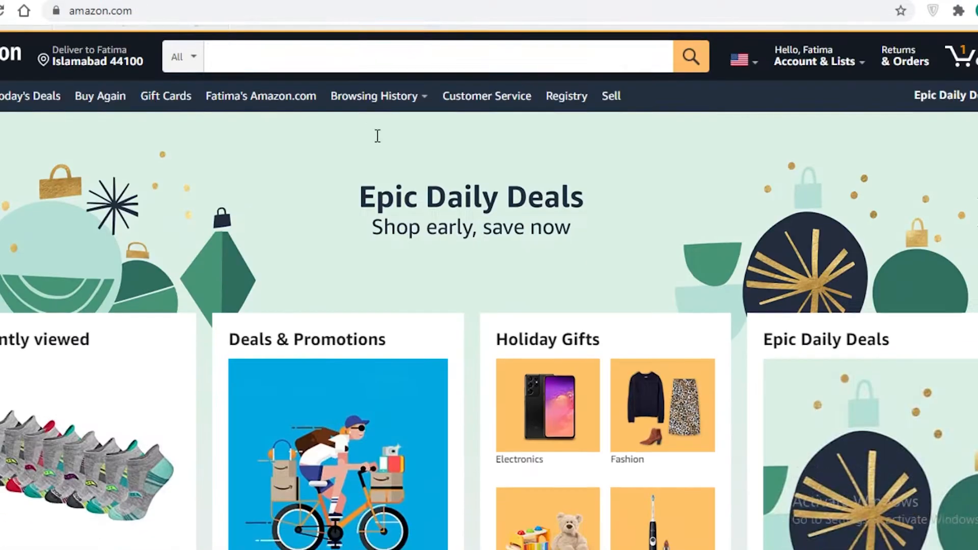
# Step: Switch to the Amazon home page and look through its deals and product recommendations
pyautogui.scroll(-10, 582, 264)
pyautogui.scroll(-10, 576, 261)
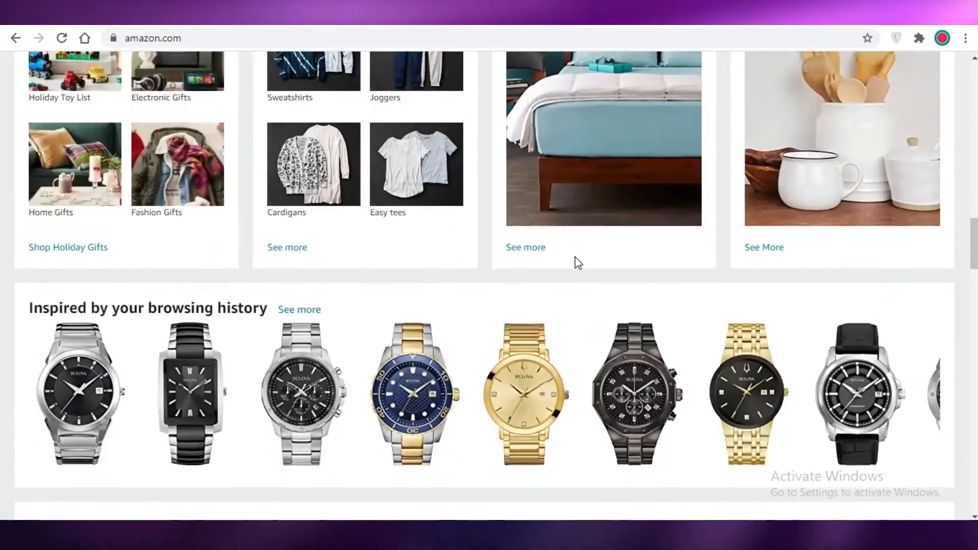
pyautogui.scroll(10, 716, 306)
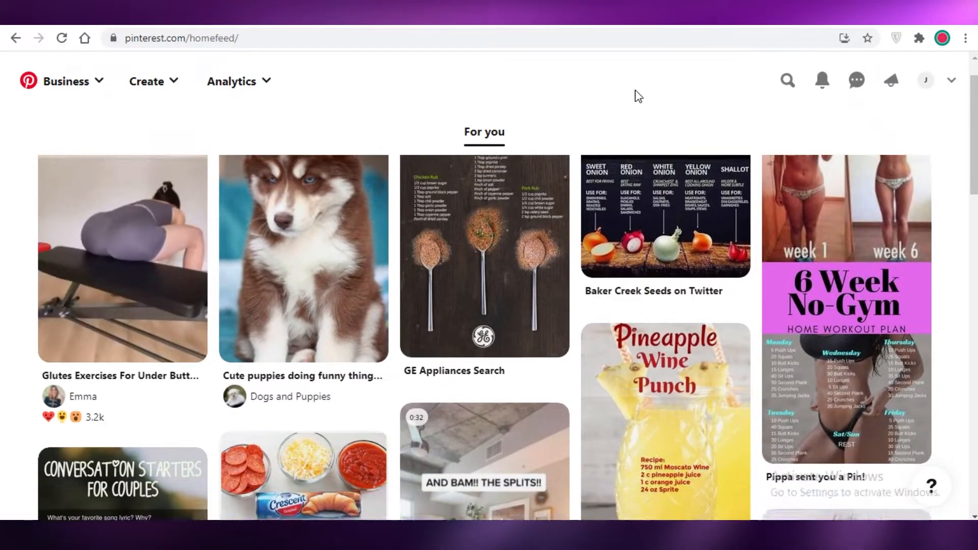
# Step: Switch back to the Pinterest home feed and search for "necklaces"
pyautogui.scroll(-1, 638, 97)
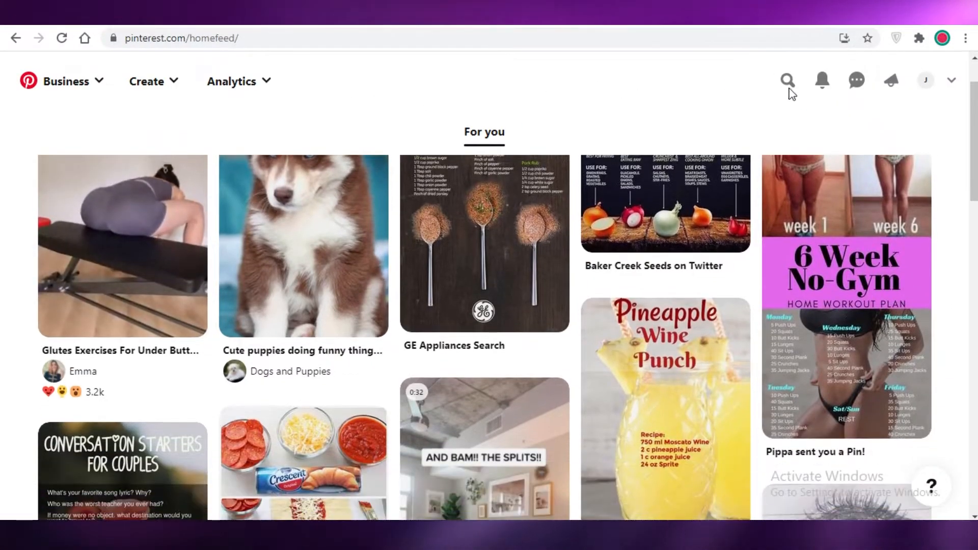
pyautogui.click(622, 94)
pyautogui.write('neck')
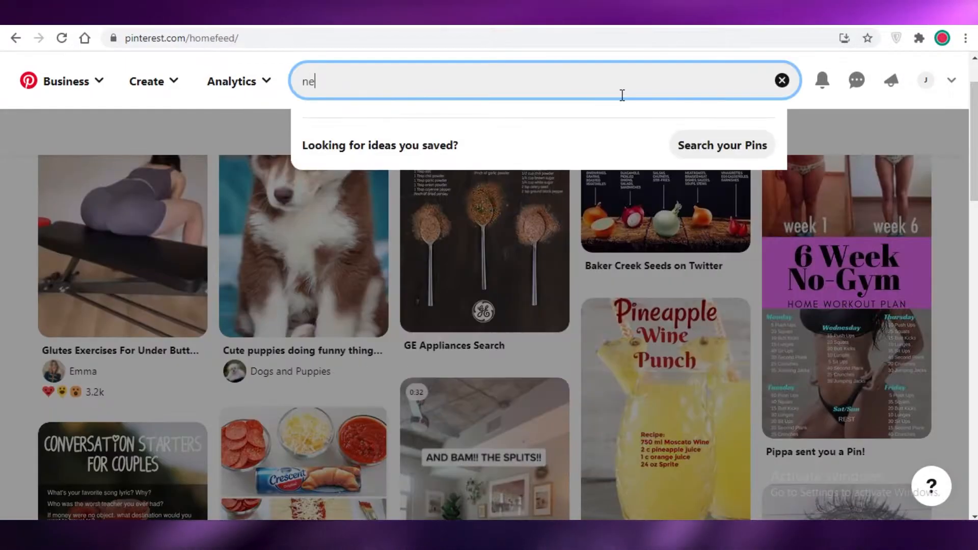
pyautogui.write('lace')
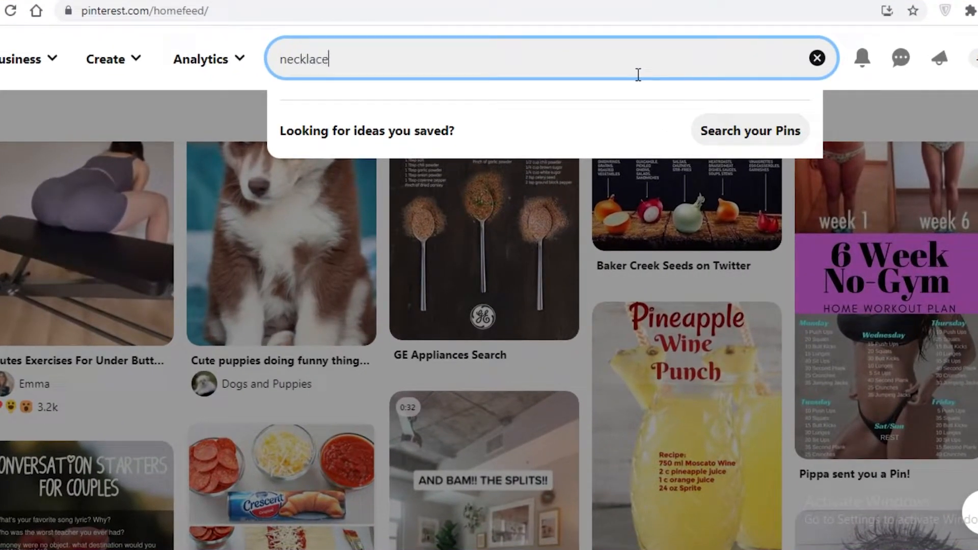
pyautogui.write('s')
pyautogui.press('Return')
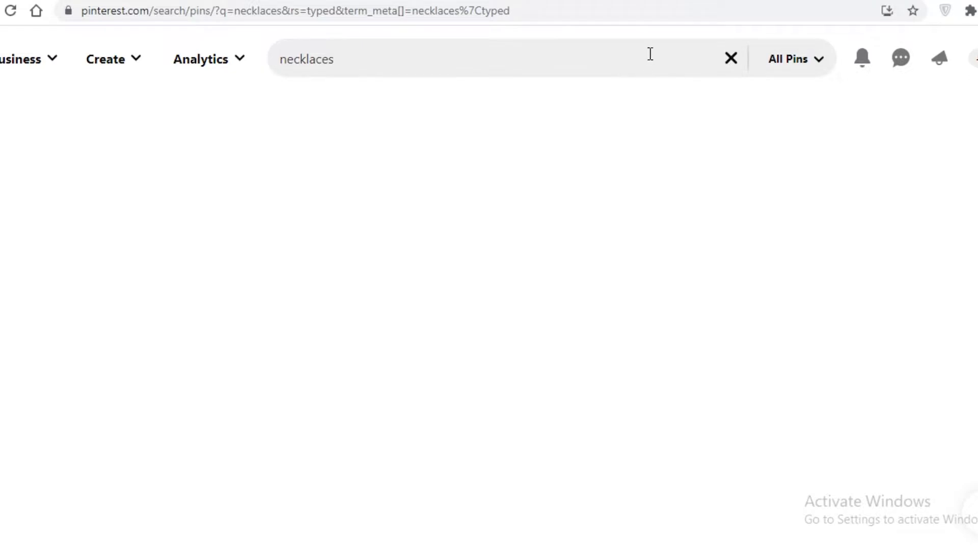
# Step: Open the "necklace for yourself" pin from the results and follow its creator, FancyStudio
pyautogui.scroll(-4, 458, 194)
pyautogui.scroll(4, 484, 280)
pyautogui.scroll(-5, 878, 280)
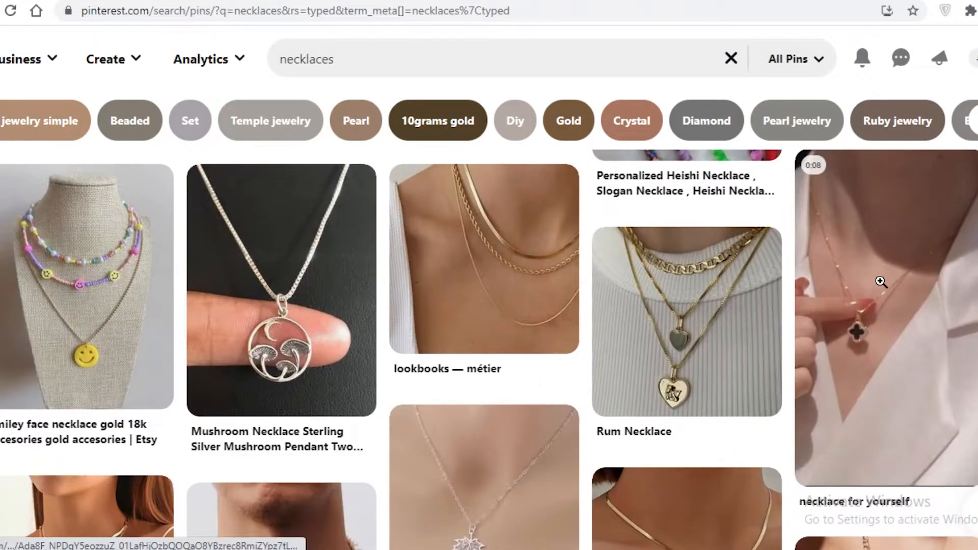
pyautogui.click(880, 281)
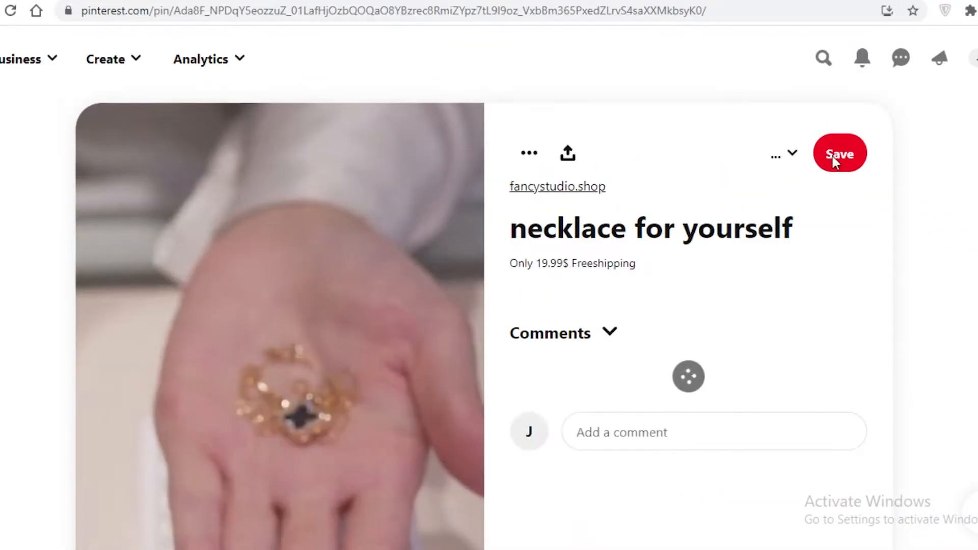
pyautogui.click(839, 154)
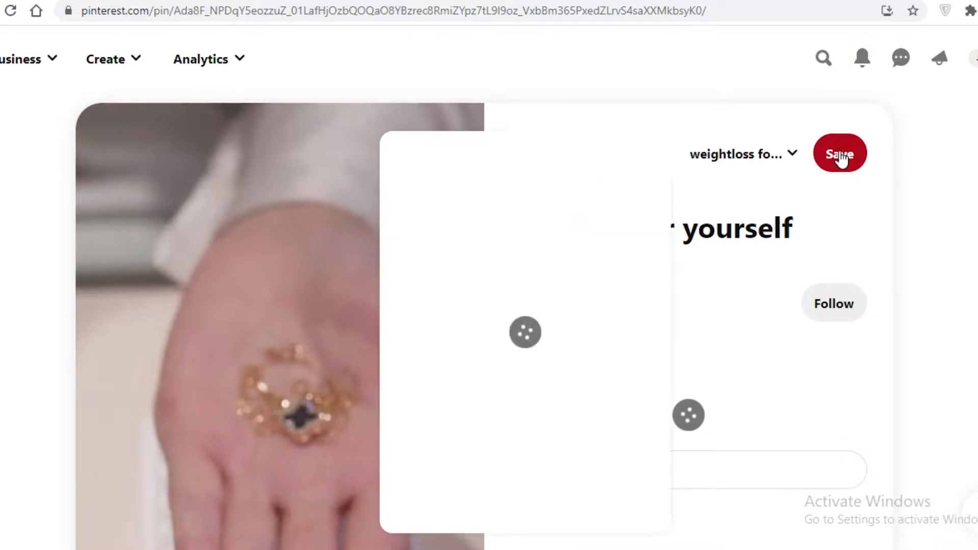
pyautogui.click(840, 303)
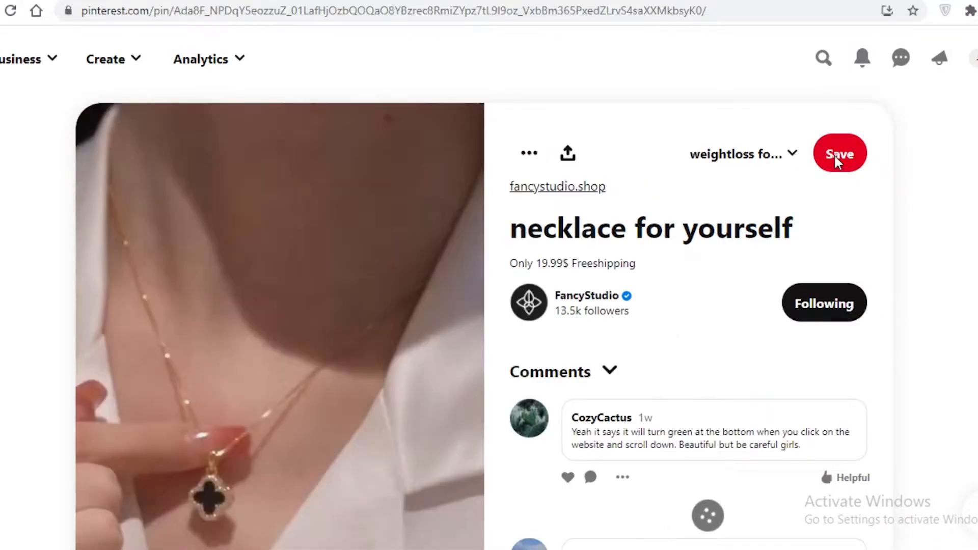
# Step: Read through the comments on the "necklace for yourself" pin and open the field for adding a comment
pyautogui.scroll(-2, 835, 153)
pyautogui.scroll(-8, 797, 304)
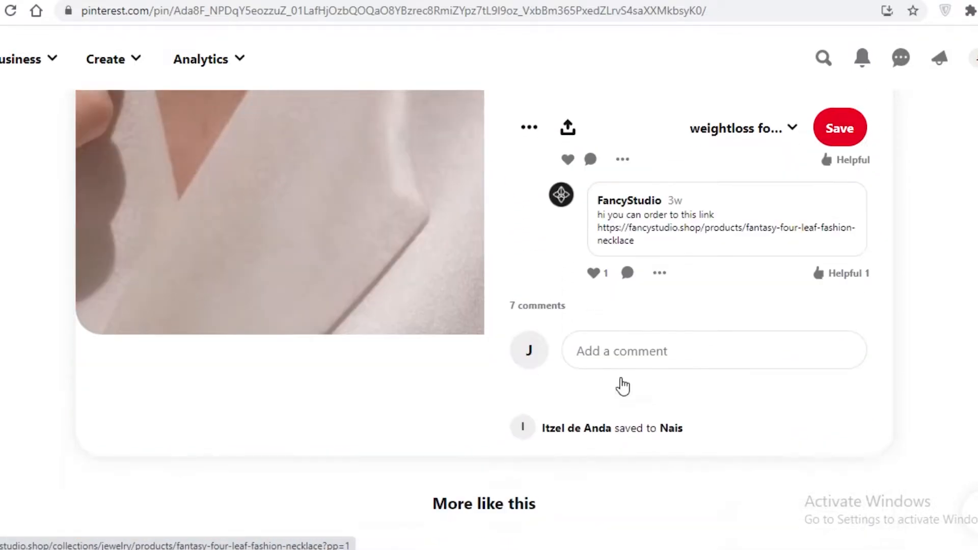
pyautogui.click(654, 292)
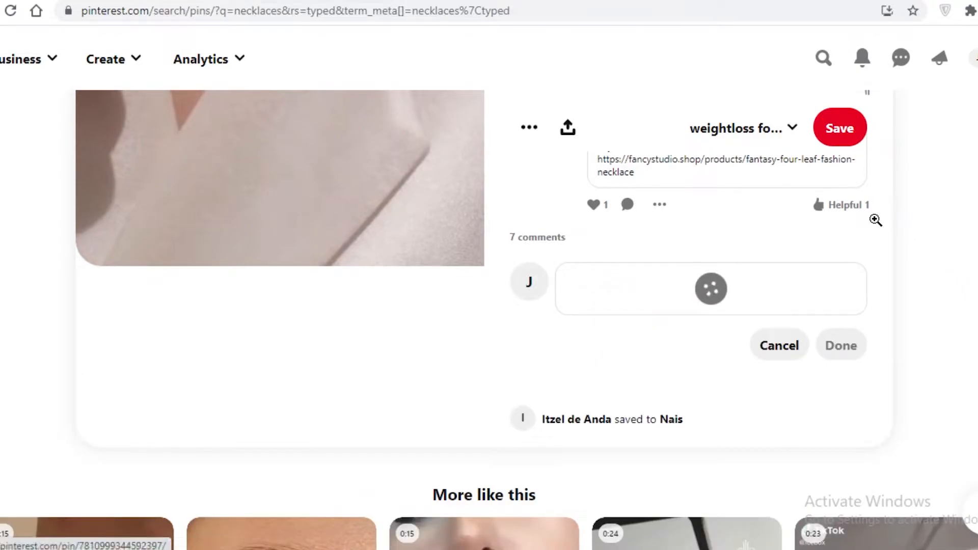
# Step: Return to the necklaces search results and browse the pins for product ideas
pyautogui.scroll(-5, 847, 169)
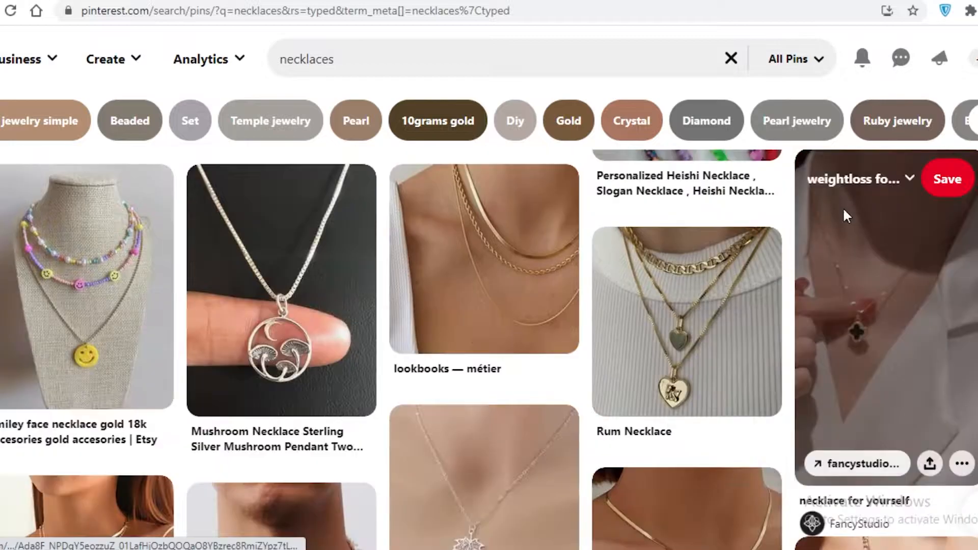
pyautogui.scroll(-12, 406, 214)
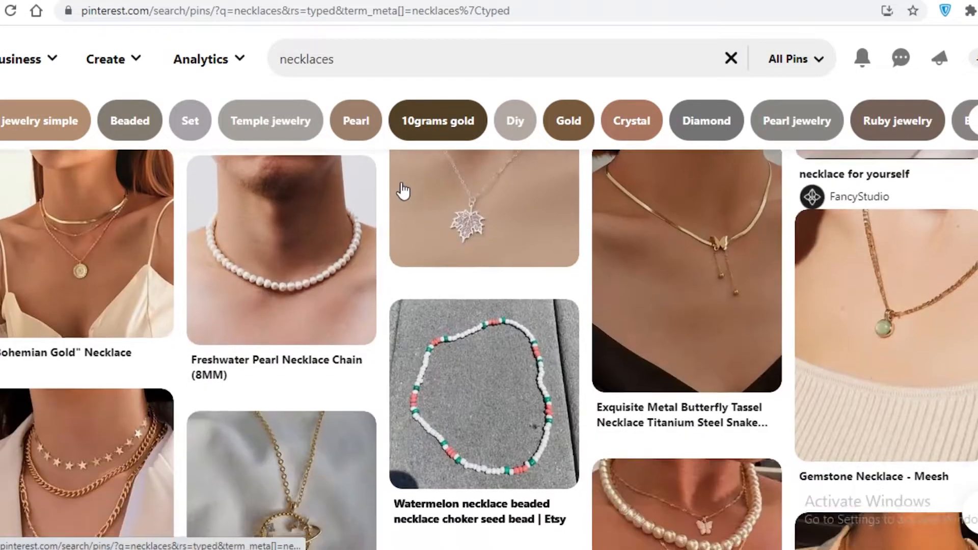
pyautogui.scroll(10, 350, 197)
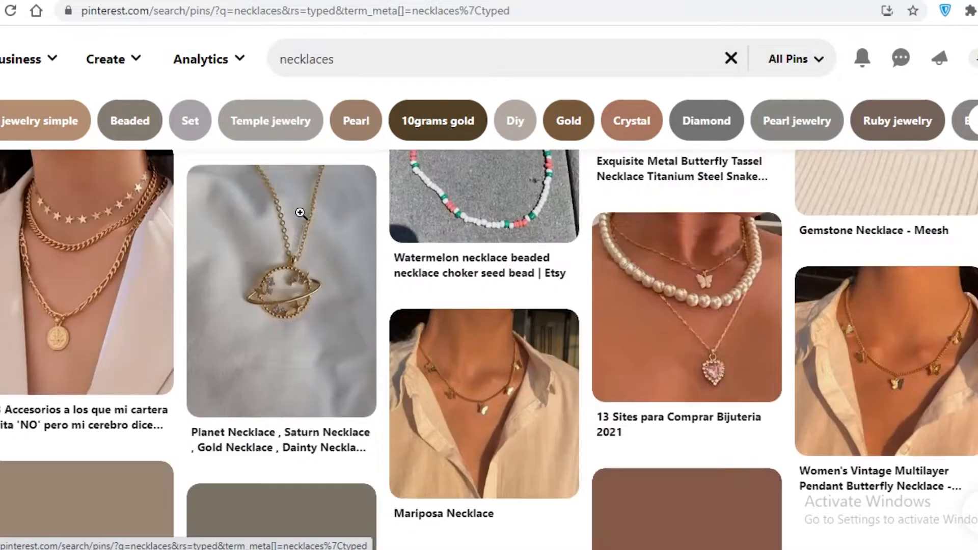
pyautogui.scroll(-8, 347, 322)
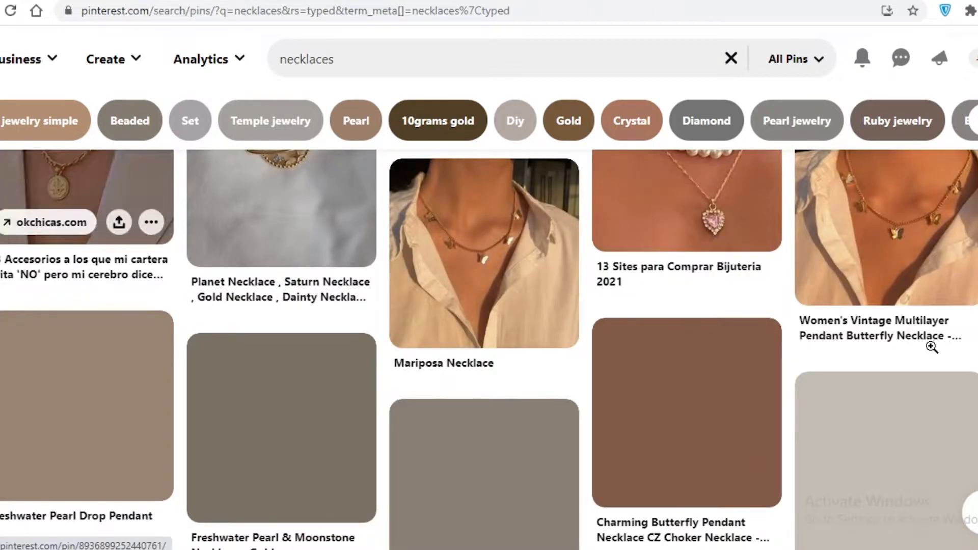
pyautogui.scroll(-7, 805, 378)
pyautogui.scroll(10, 352, 362)
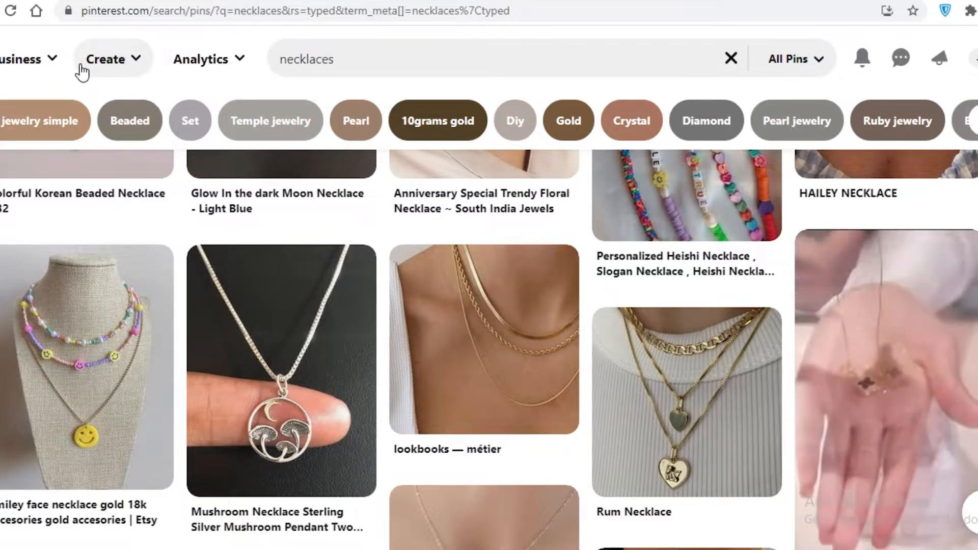
# Step: Start a new Pin and look over its image upload, title, description, alt text and destination link fields
pyautogui.click(111, 70)
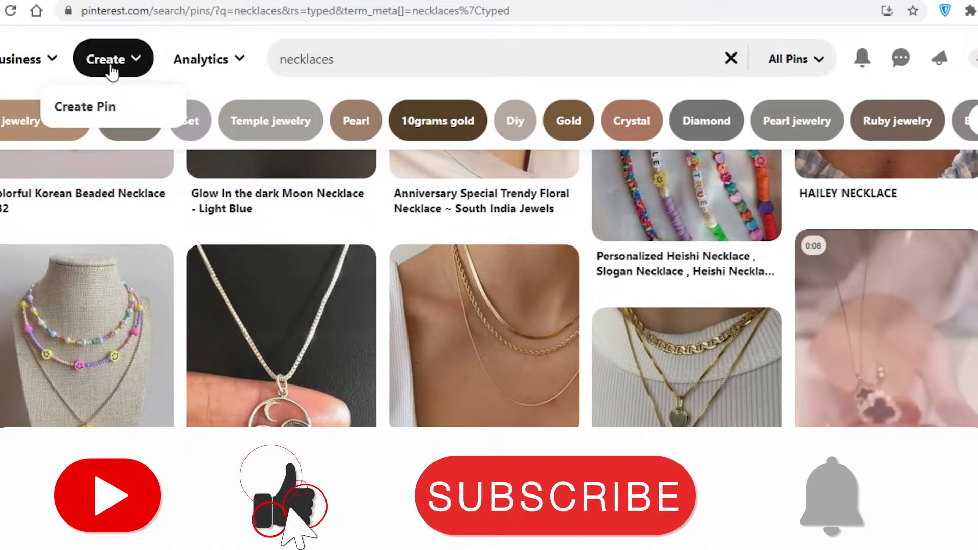
pyautogui.click(113, 103)
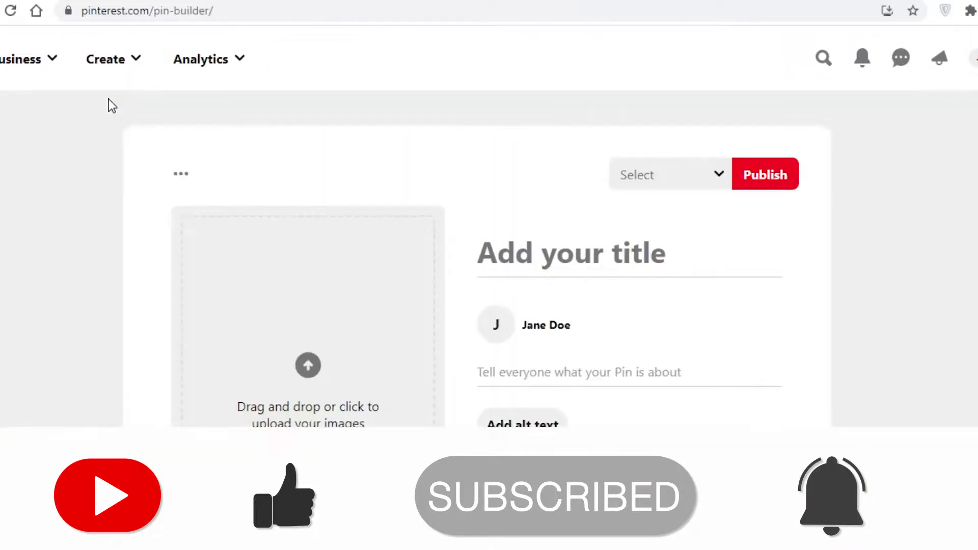
pyautogui.scroll(-2, 508, 319)
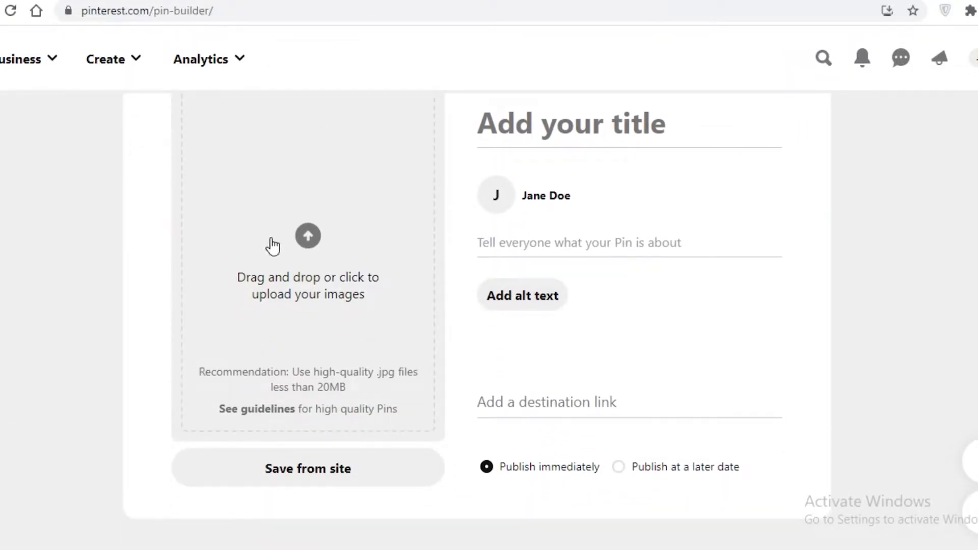
pyautogui.scroll(2, 305, 316)
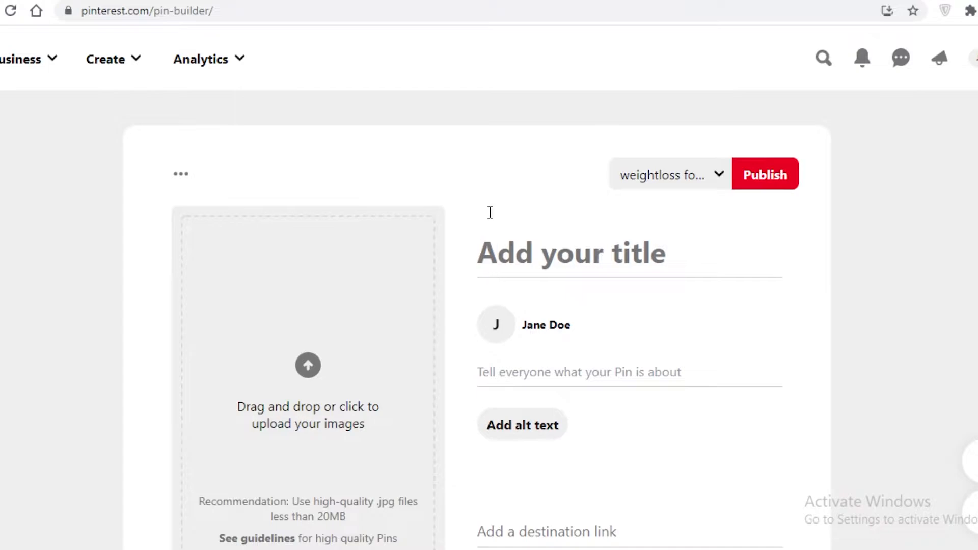
# Step: Switch to Canva and create a new custom-size design 12 in wide and 18 in high
pyautogui.click(585, 1)
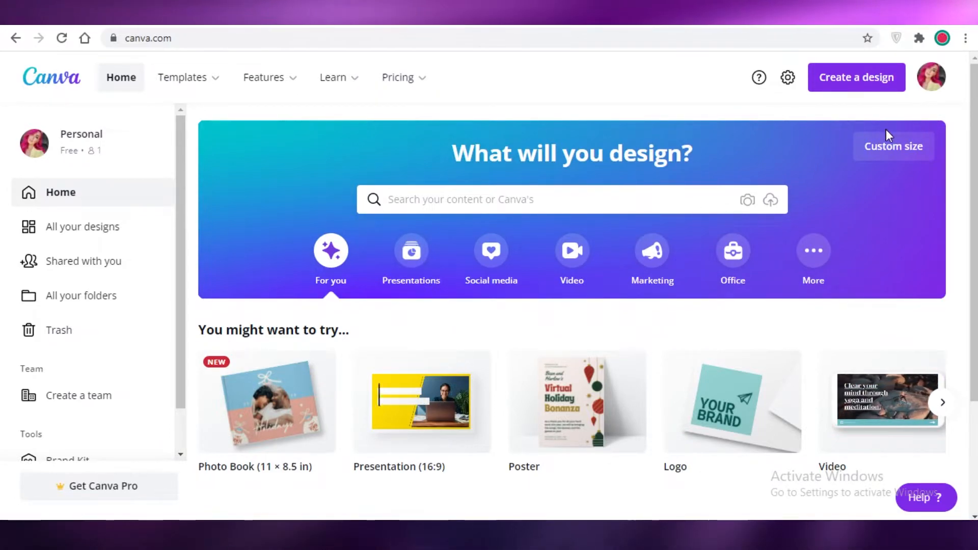
pyautogui.click(894, 147)
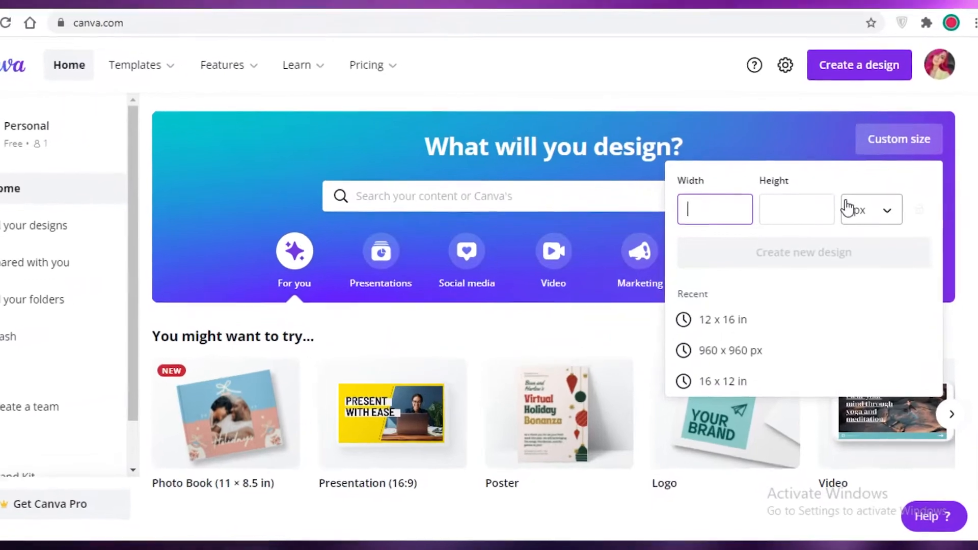
pyautogui.click(847, 207)
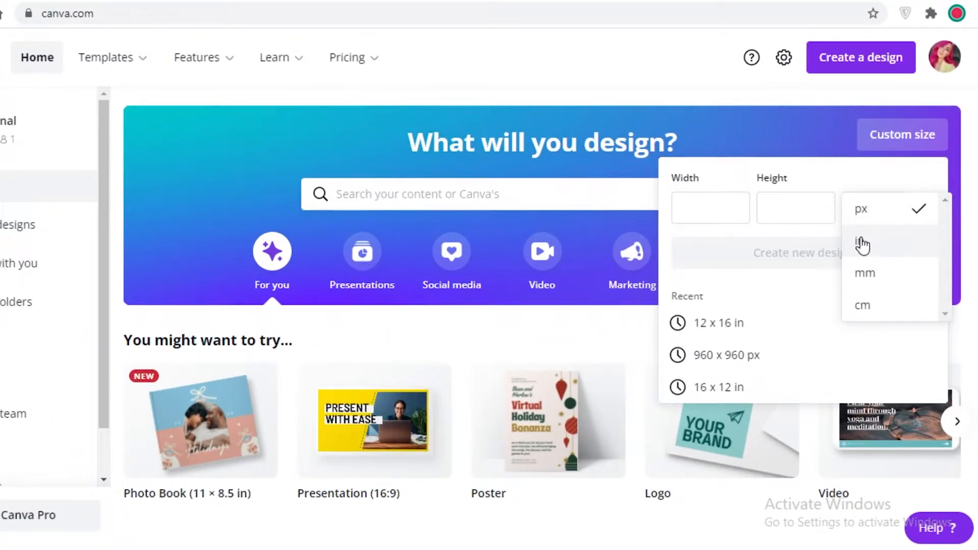
pyautogui.click(861, 243)
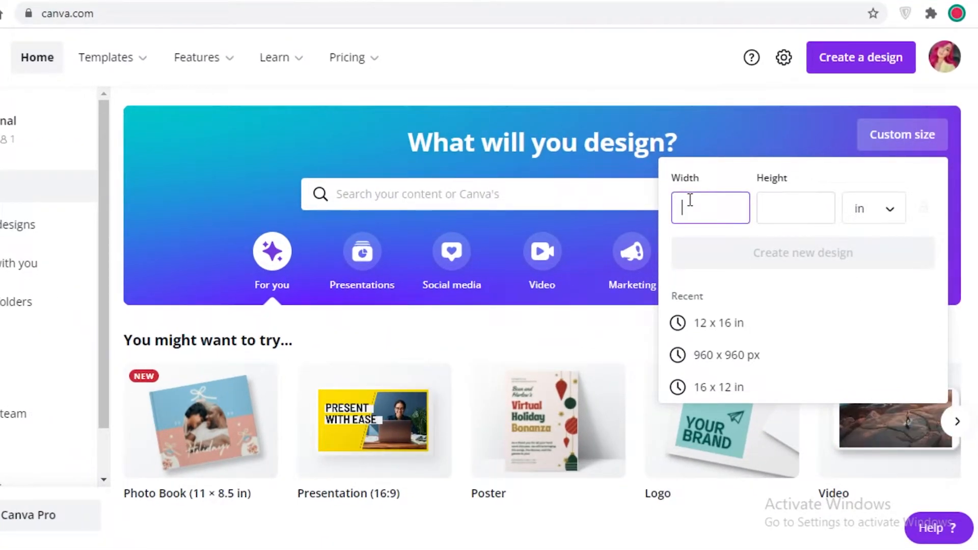
pyautogui.click(769, 205)
pyautogui.write('18')
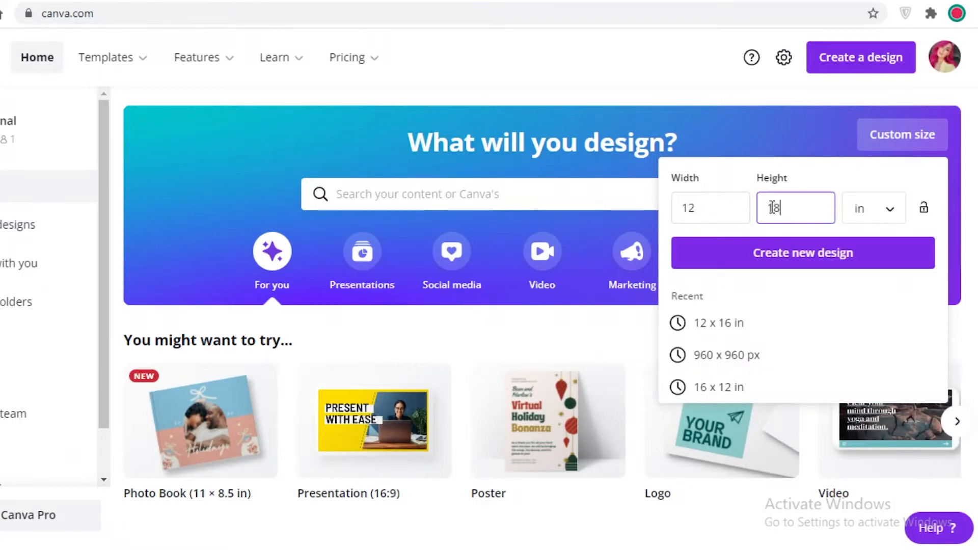
pyautogui.click(781, 247)
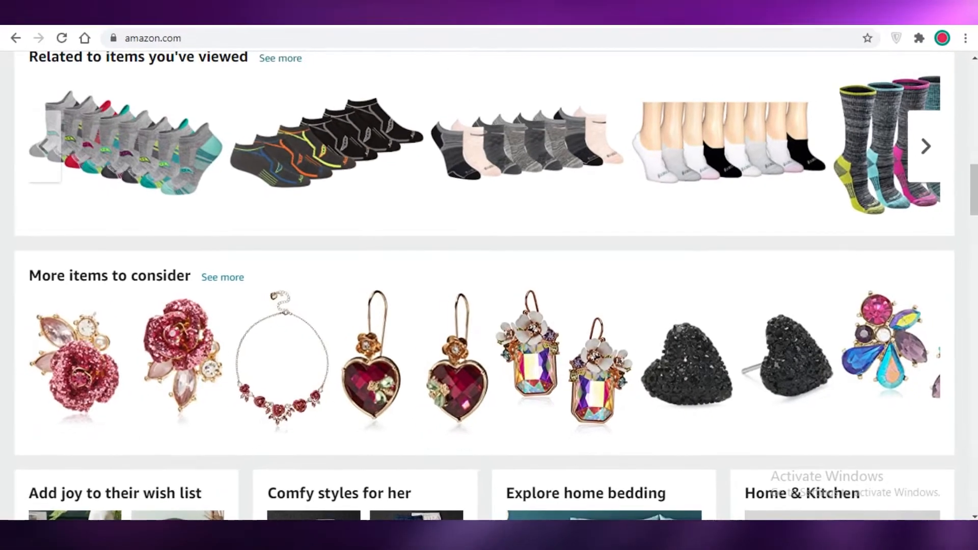
# Step: Browse the product recommendations and best sellers on the Amazon home page for items to promote
pyautogui.scroll(7, 175, 299)
pyautogui.scroll(-8, 297, 279)
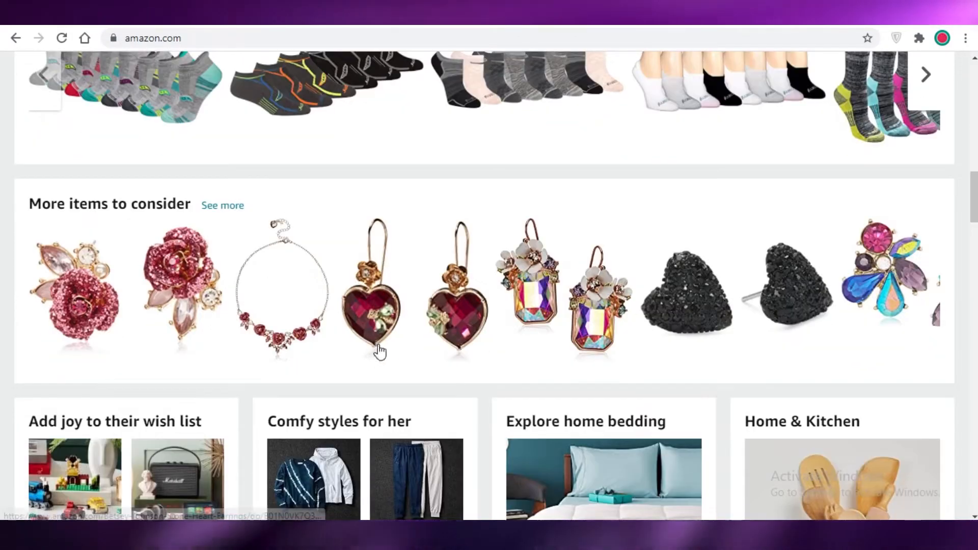
pyautogui.scroll(-10, 454, 328)
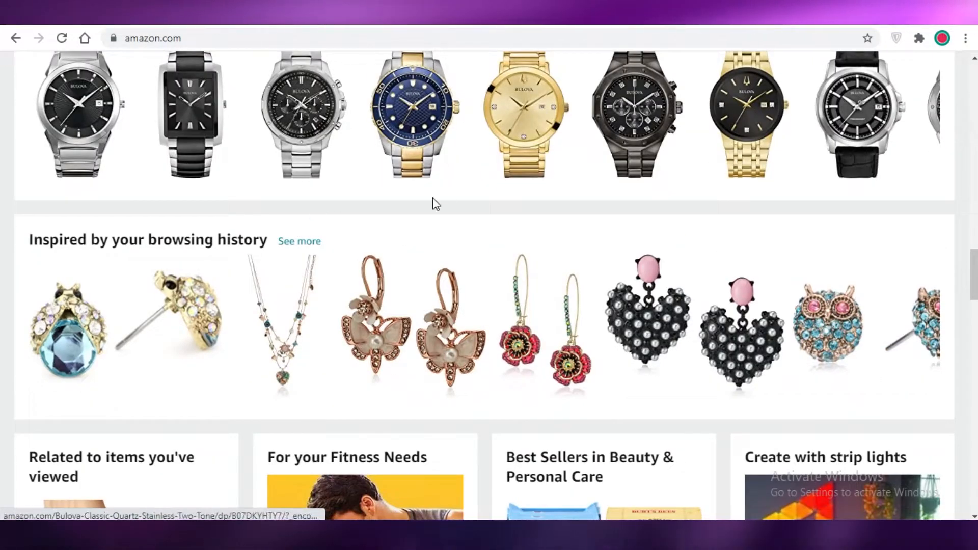
pyautogui.scroll(-10, 443, 192)
pyautogui.scroll(-15, 423, 259)
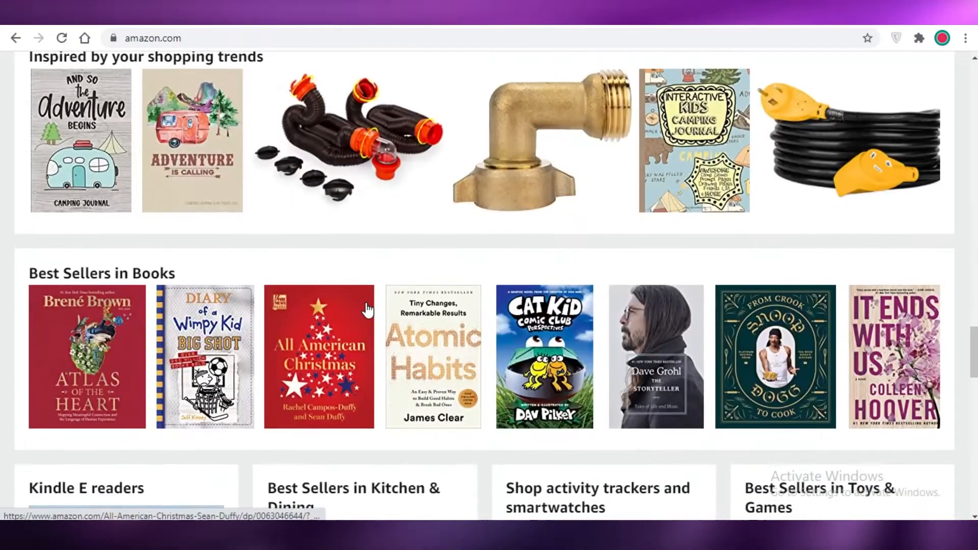
pyautogui.scroll(20, 362, 246)
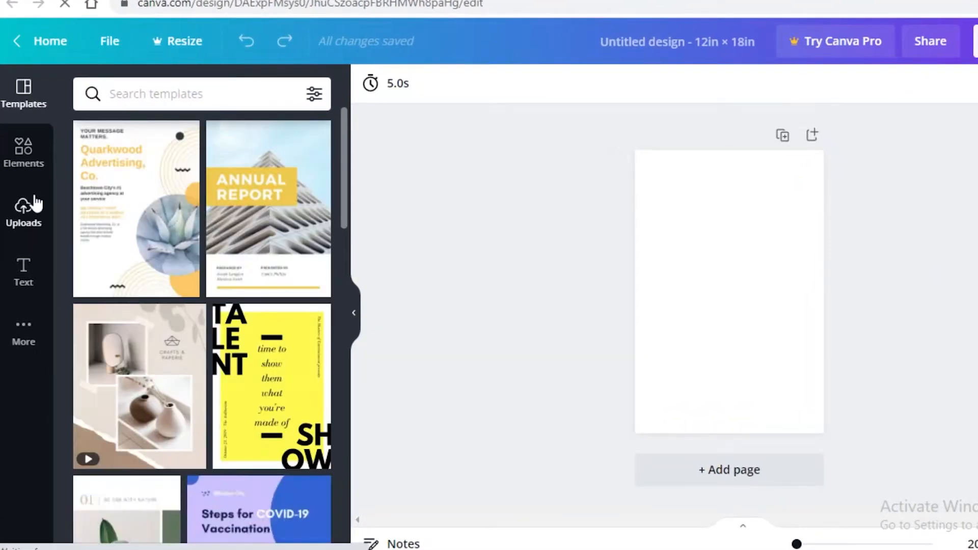
# Step: Look through the uploaded images in the blank Canva design, and search the elements for "stripes"
pyautogui.click(33, 203)
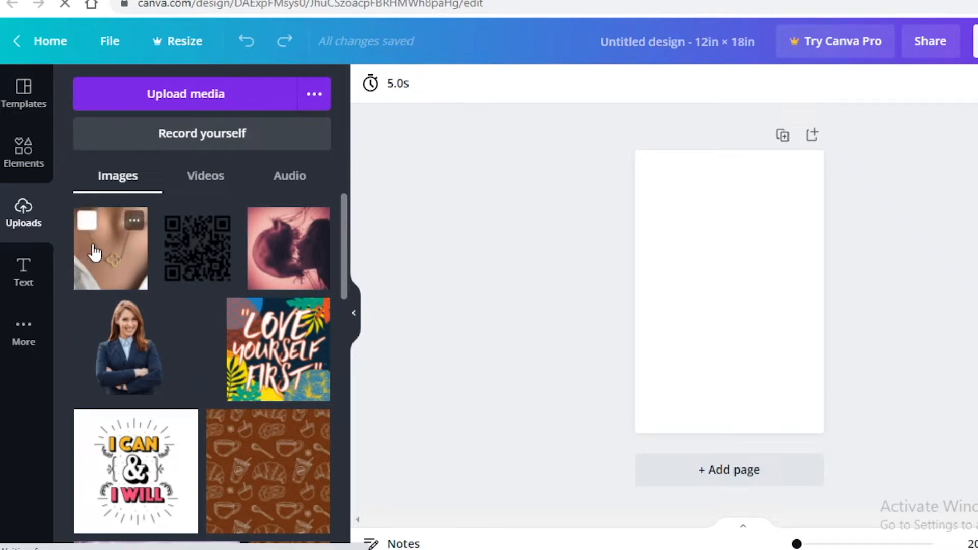
pyautogui.scroll(-10, 216, 315)
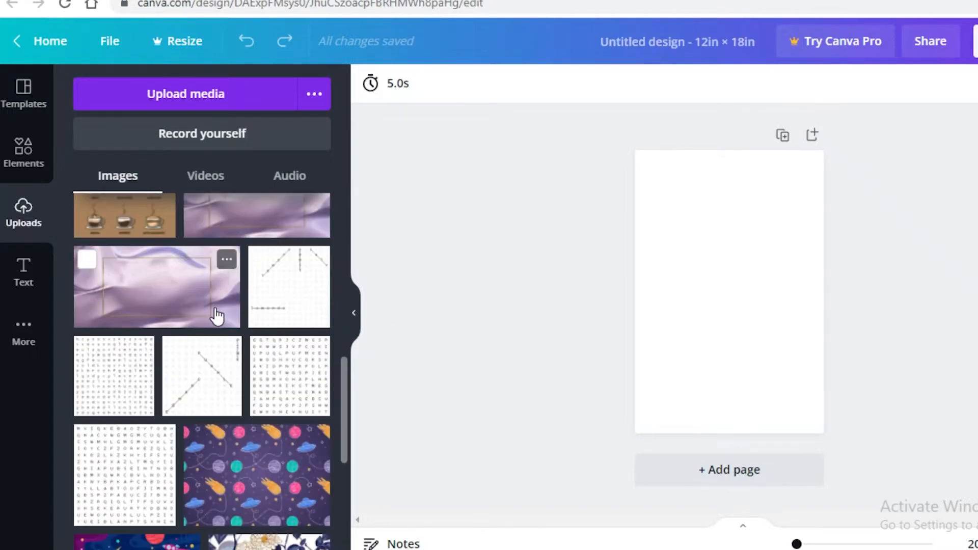
pyautogui.click(44, 147)
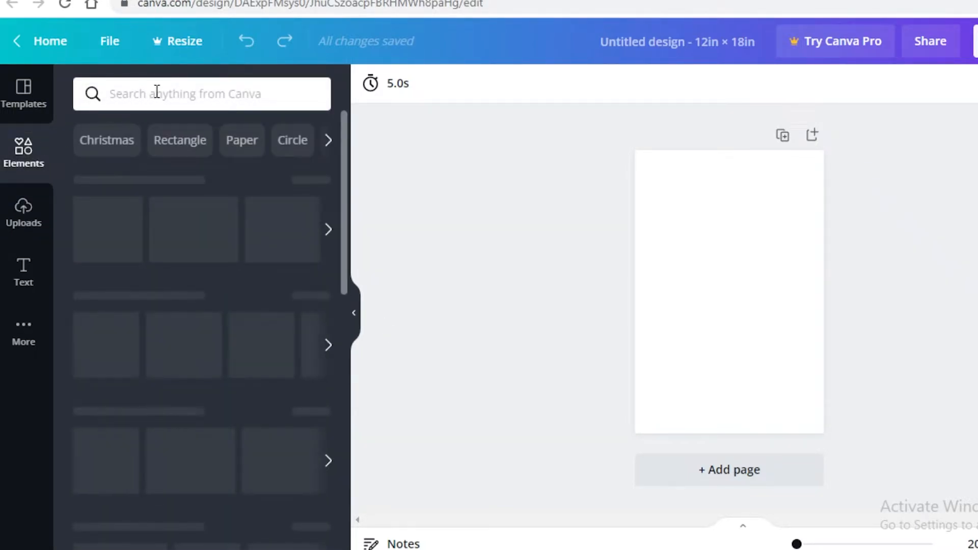
pyautogui.click(175, 88)
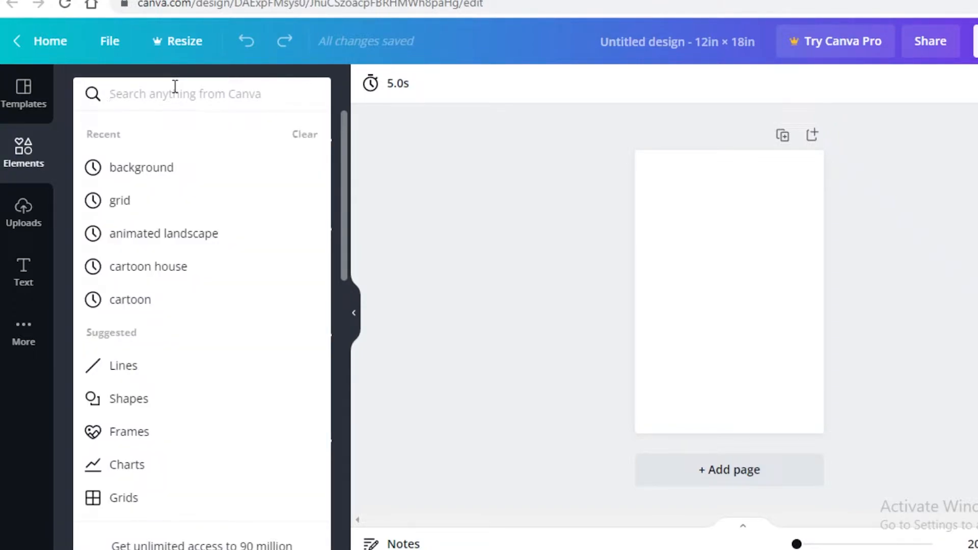
pyautogui.write('stripes')
pyautogui.press('Return')
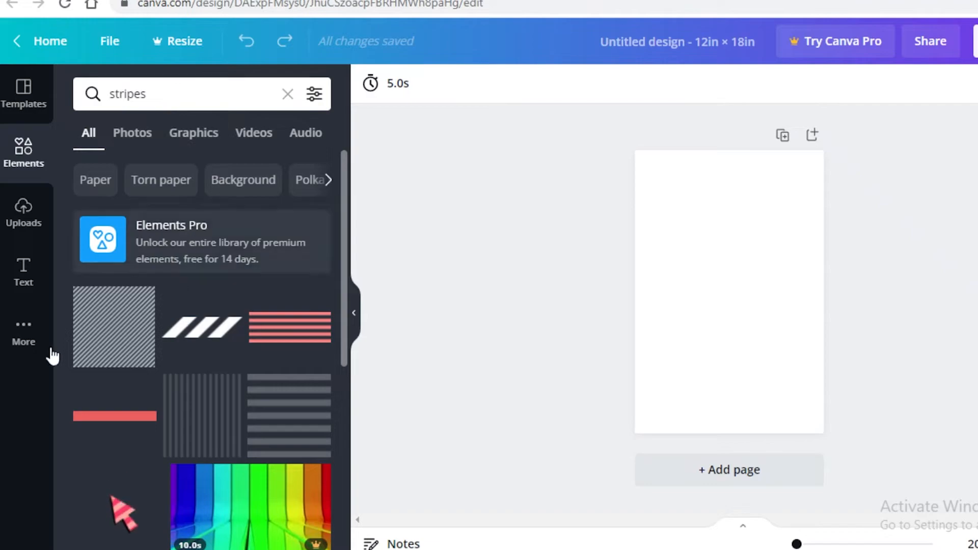
# Step: Add the diagonal stripe pattern, enlarge it to cover the whole page and recolour it purple
pyautogui.click(142, 337)
pyautogui.moveTo(752, 295); pyautogui.dragTo(689, 162)
pyautogui.moveTo(713, 212); pyautogui.dragTo(977, 510)
pyautogui.moveTo(690, 323); pyautogui.dragTo(612, 310)
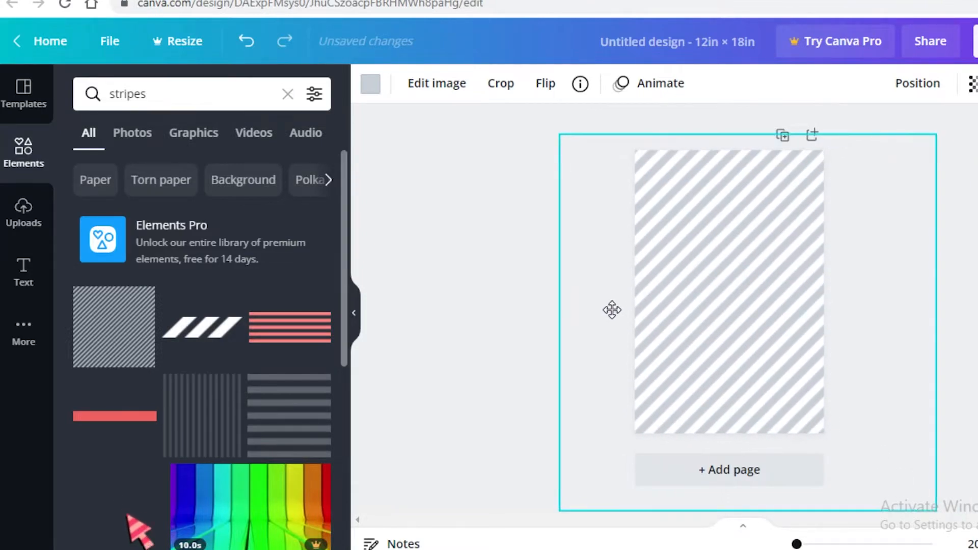
pyautogui.click(371, 85)
pyautogui.click(167, 263)
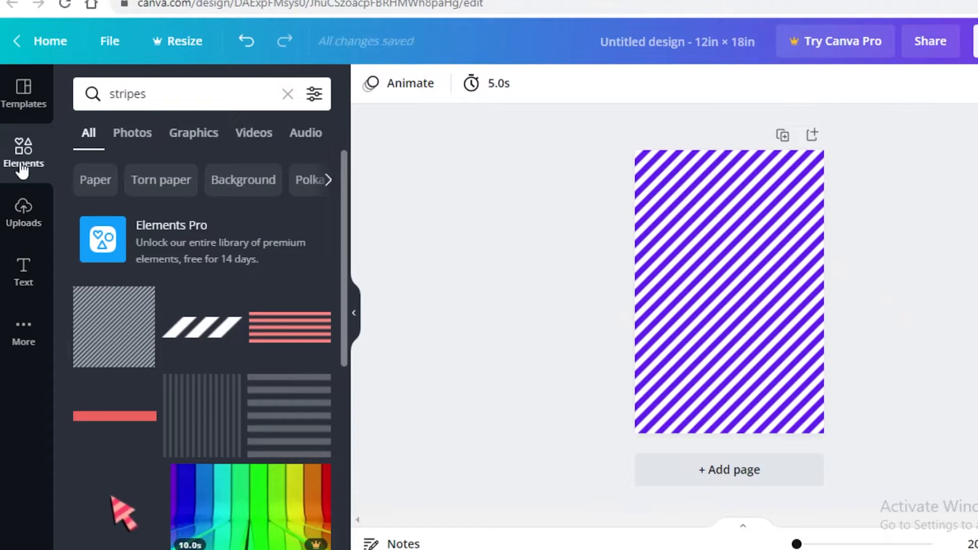
# Step: Search the elements for "lines" and look through the results for a paper strip
pyautogui.click(22, 166)
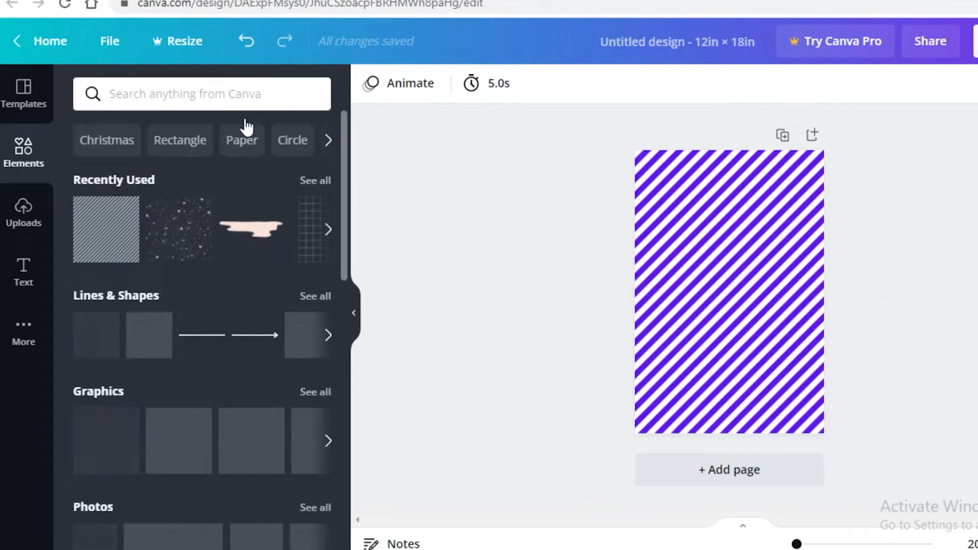
pyautogui.click(244, 97)
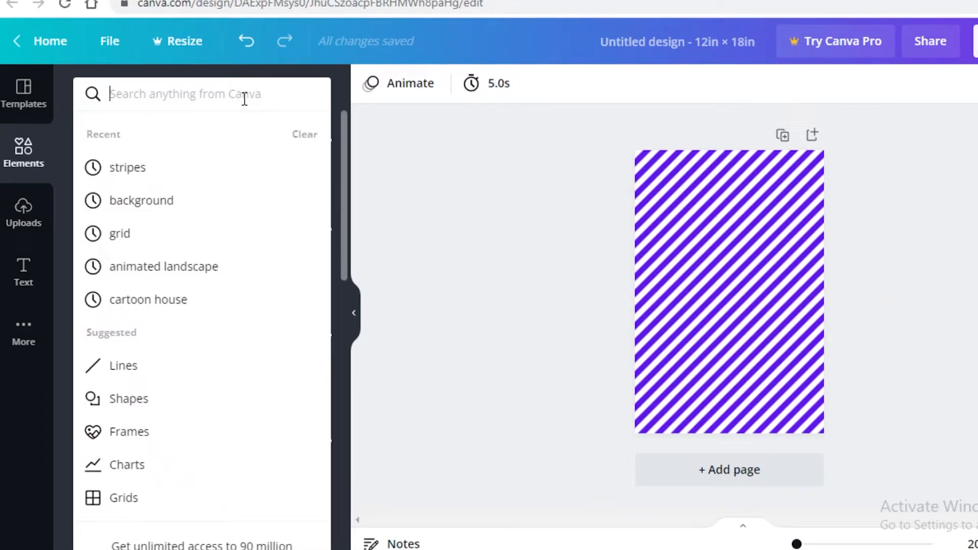
pyautogui.write('lines')
pyautogui.press('Return')
pyautogui.scroll(-3, 208, 280)
pyautogui.scroll(-5, 207, 290)
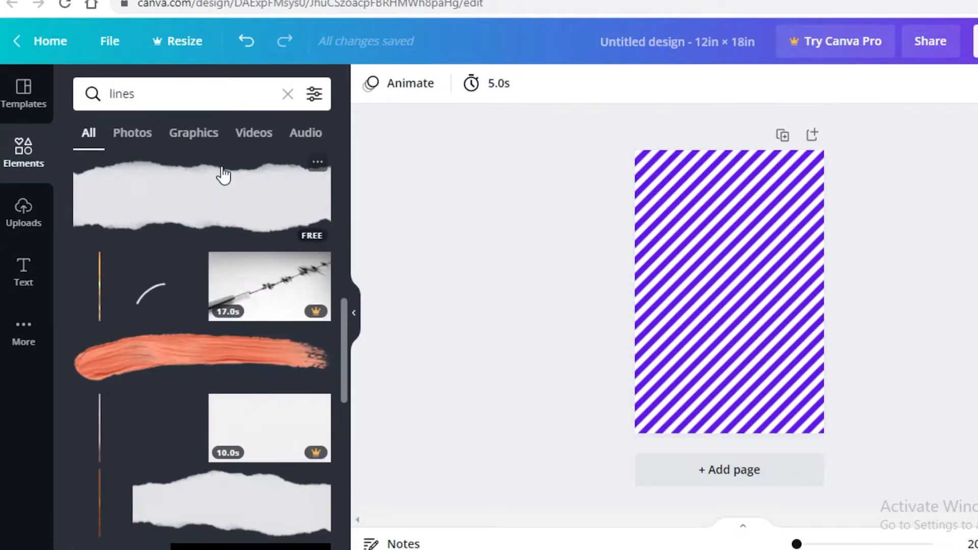
# Step: Add the torn white paper strip and stretch it horizontally across the striped page
pyautogui.click(223, 174)
pyautogui.moveTo(731, 291); pyautogui.dragTo(738, 204)
pyautogui.moveTo(857, 204); pyautogui.dragTo(919, 179)
pyautogui.moveTo(696, 215); pyautogui.dragTo(671, 210)
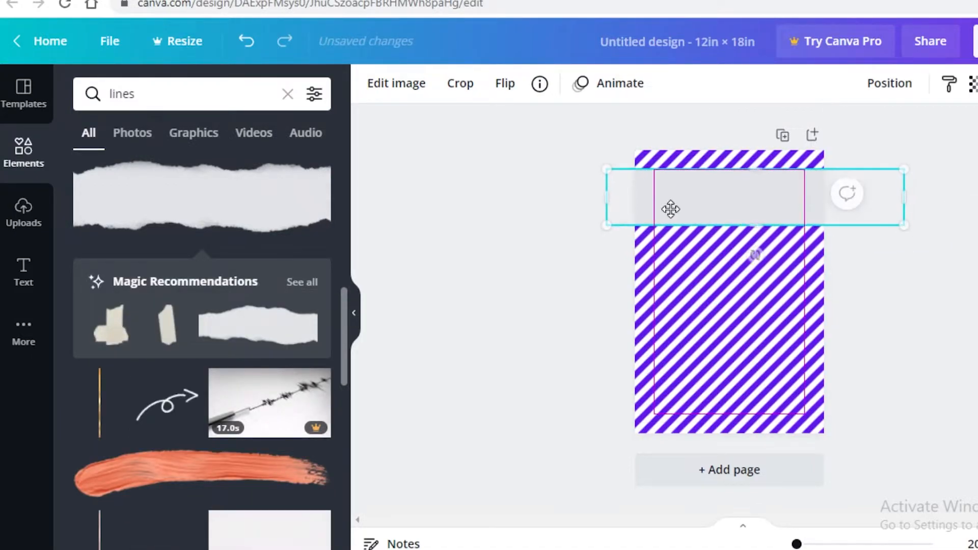
pyautogui.moveTo(669, 209); pyautogui.dragTo(669, 216)
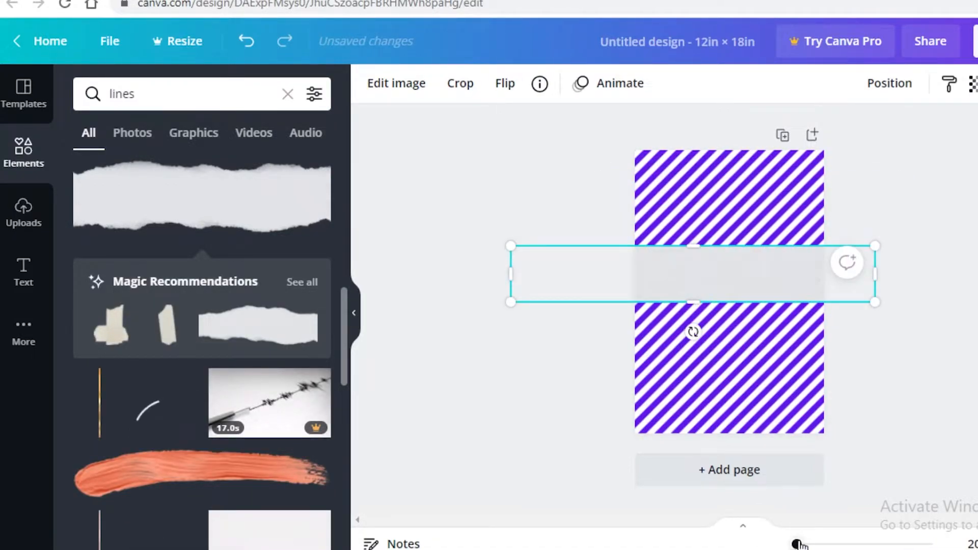
# Step: Shrink the paper strip, rotate it to -90°, and run it down the page's full height near the left edge
pyautogui.moveTo(797, 544); pyautogui.dragTo(800, 544)
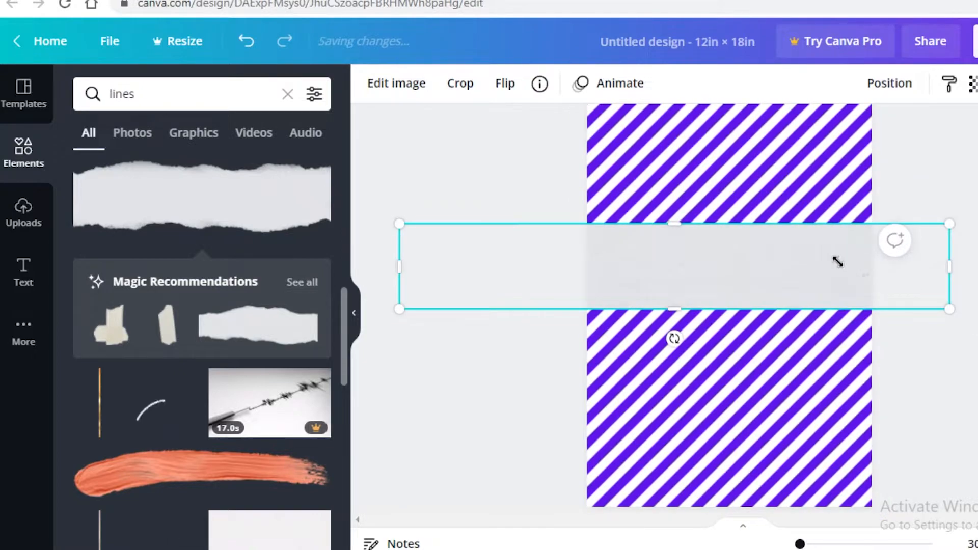
pyautogui.moveTo(850, 265); pyautogui.dragTo(720, 225)
pyautogui.moveTo(718, 290); pyautogui.dragTo(913, 239)
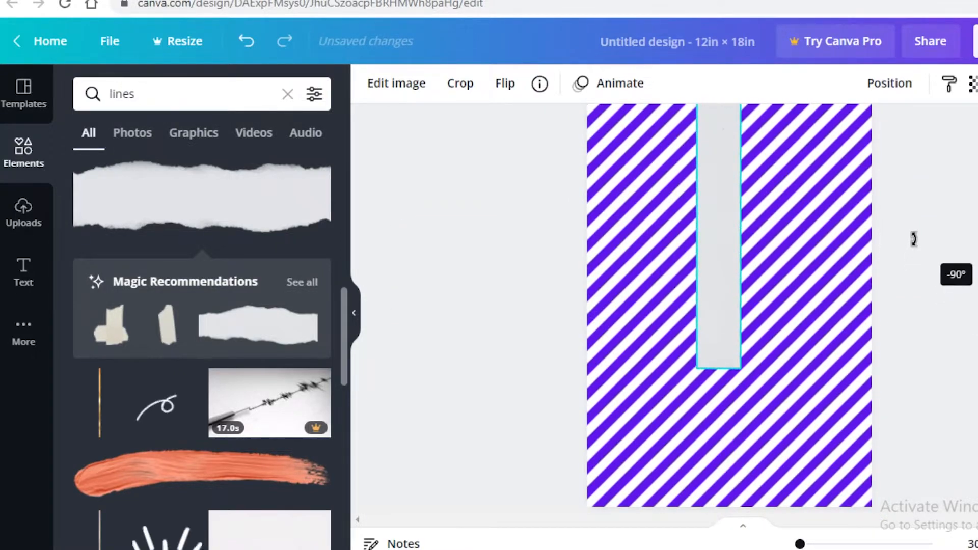
pyautogui.scroll(2, 711, 257)
pyautogui.moveTo(697, 249); pyautogui.dragTo(635, 230)
pyautogui.scroll(-2, 621, 349)
pyautogui.scroll(2, 620, 349)
pyautogui.moveTo(629, 371); pyautogui.dragTo(628, 512)
pyautogui.press('Escape')
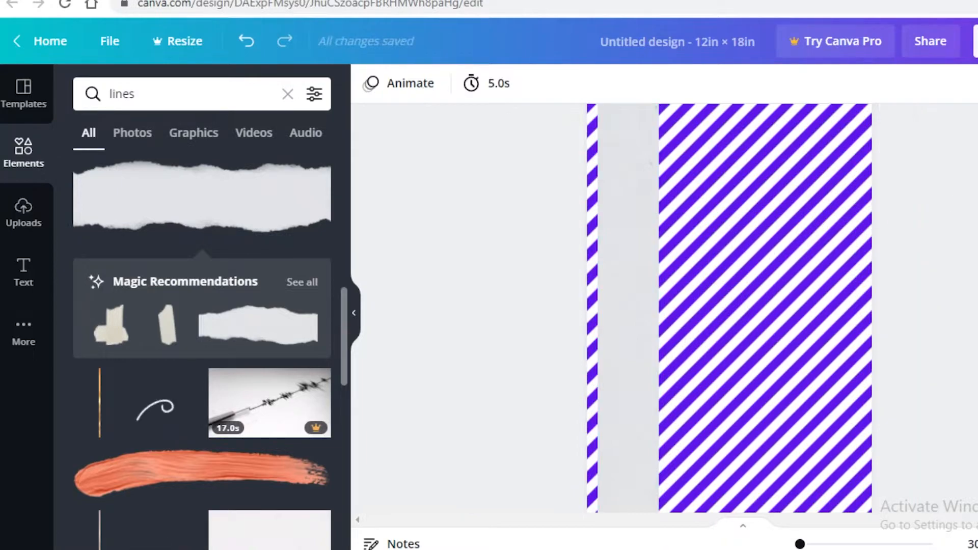
# Step: Delete the vertical paper strip from the page
pyautogui.scroll(1, 600, 230)
pyautogui.click(600, 230)
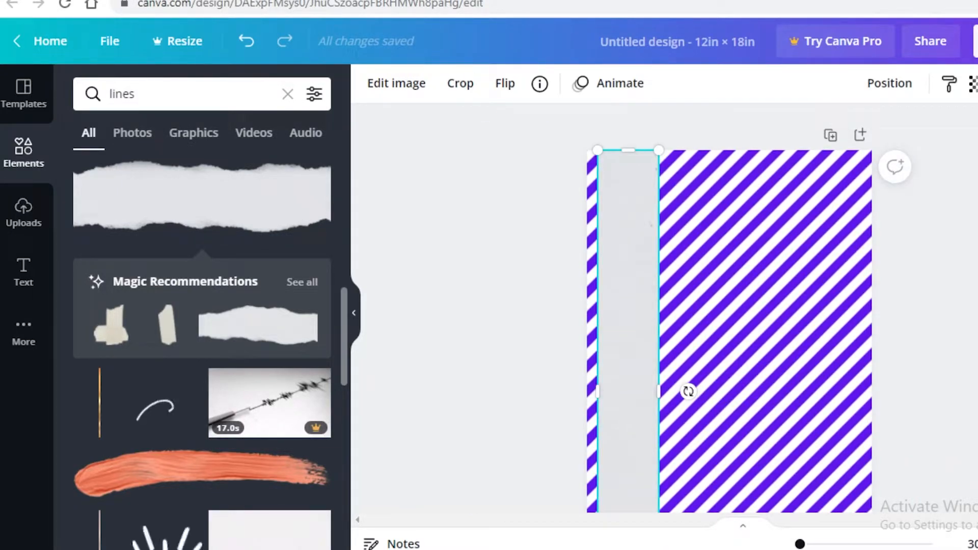
pyautogui.press('Delete')
# Step: Add the beige crossed ripped-paper piece, shrink it and place it in the page's upper-right corner
pyautogui.scroll(-5, 131, 369)
pyautogui.scroll(1, 127, 362)
pyautogui.scroll(3, 127, 366)
pyautogui.click(116, 239)
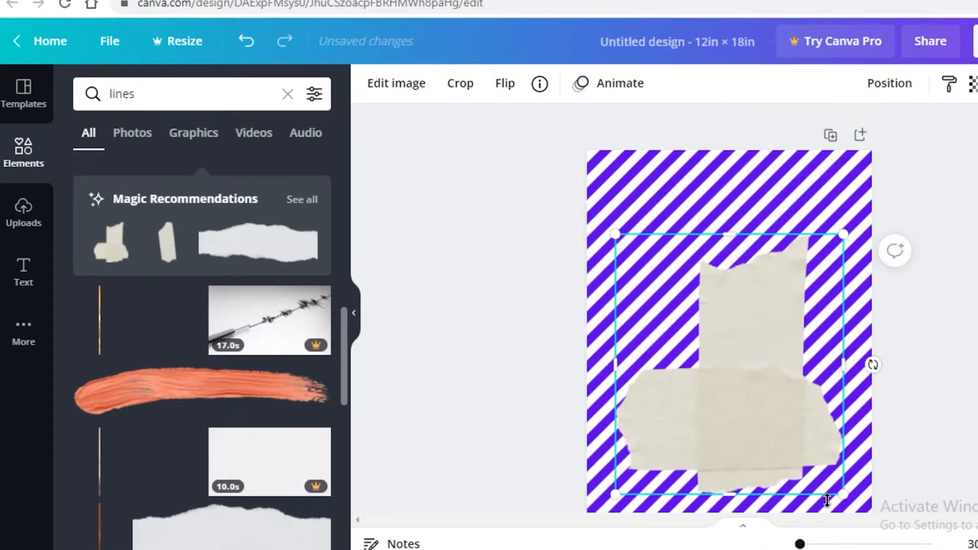
pyautogui.moveTo(839, 492); pyautogui.dragTo(693, 316)
pyautogui.moveTo(656, 290); pyautogui.dragTo(814, 229)
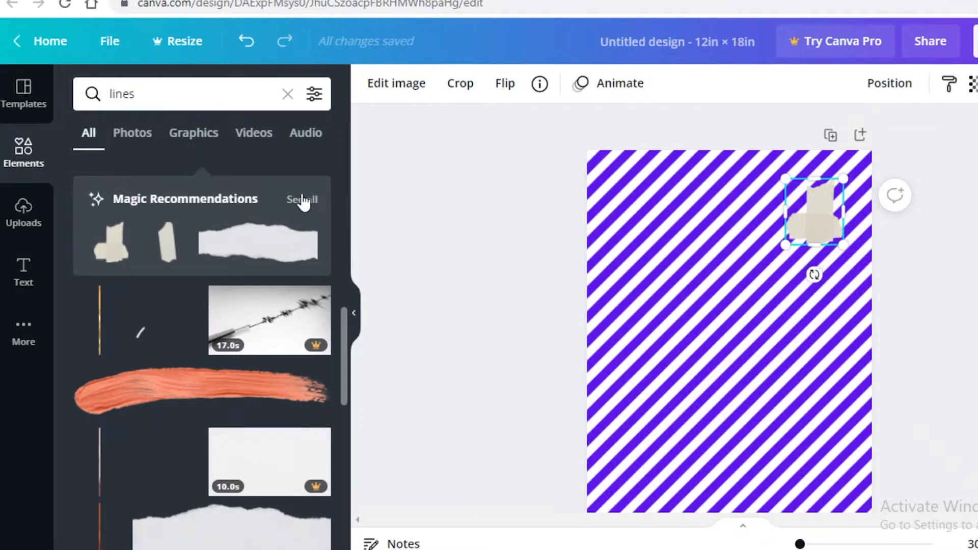
# Step: Add a second beige ripped-paper piece, rotated and placed in the page's upper-left corner
pyautogui.click(303, 200)
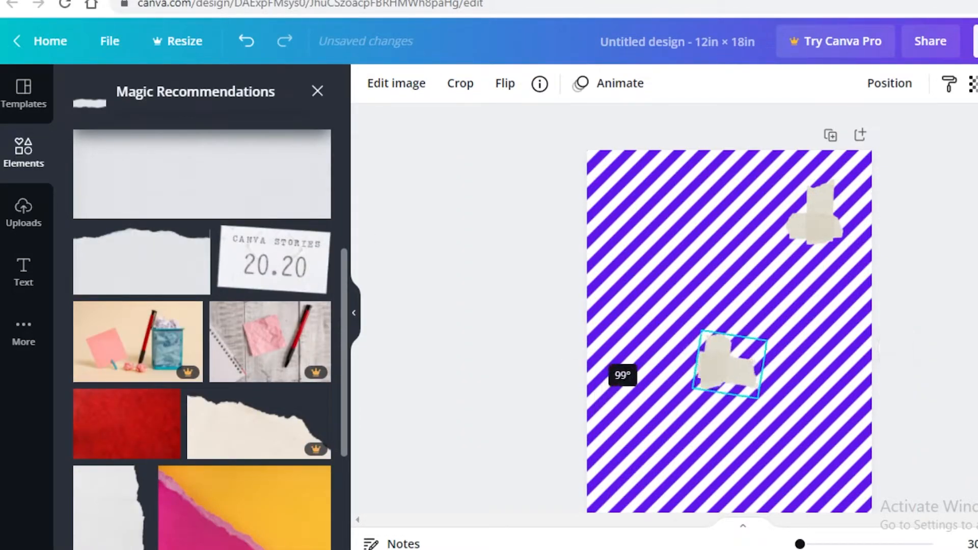
pyautogui.moveTo(643, 375); pyautogui.dragTo(728, 326)
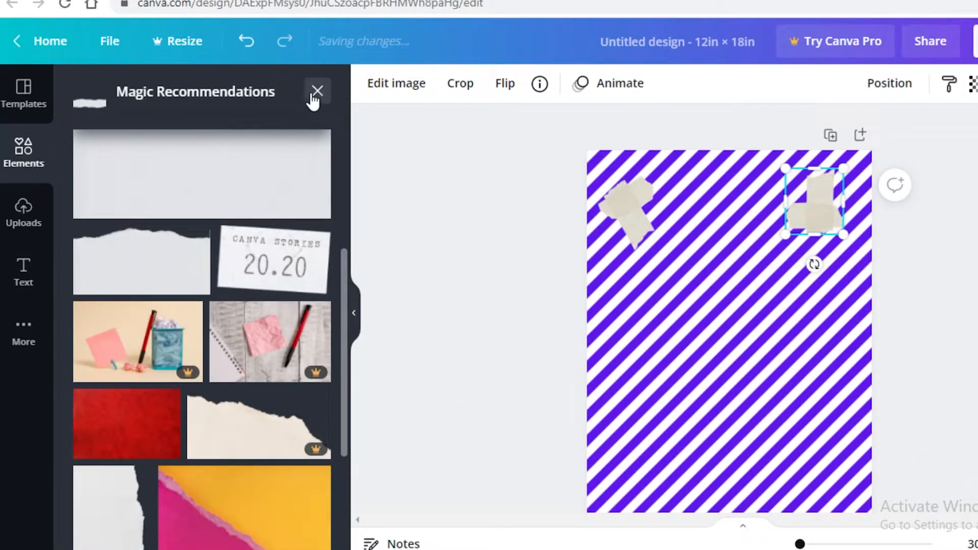
pyautogui.click(317, 92)
# Step: Search the elements for "tape" and look over the results
pyautogui.click(188, 94)
pyautogui.write('tap')
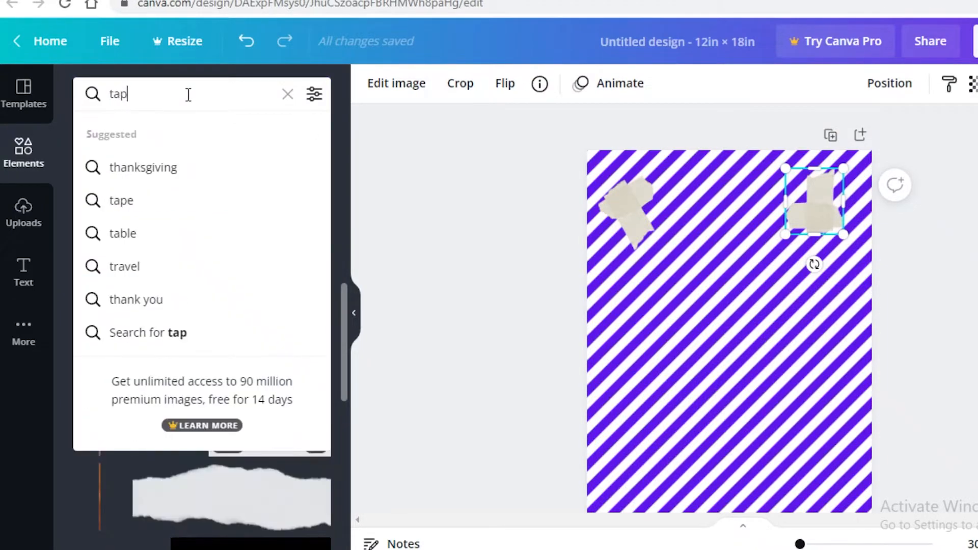
pyautogui.write('e')
pyautogui.press('Return')
pyautogui.scroll(-3, 188, 346)
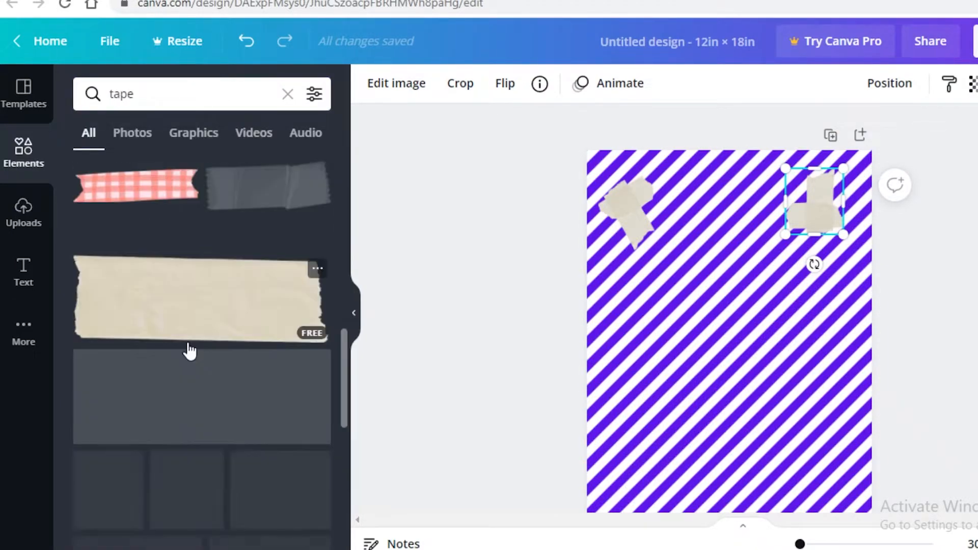
pyautogui.click(628, 219)
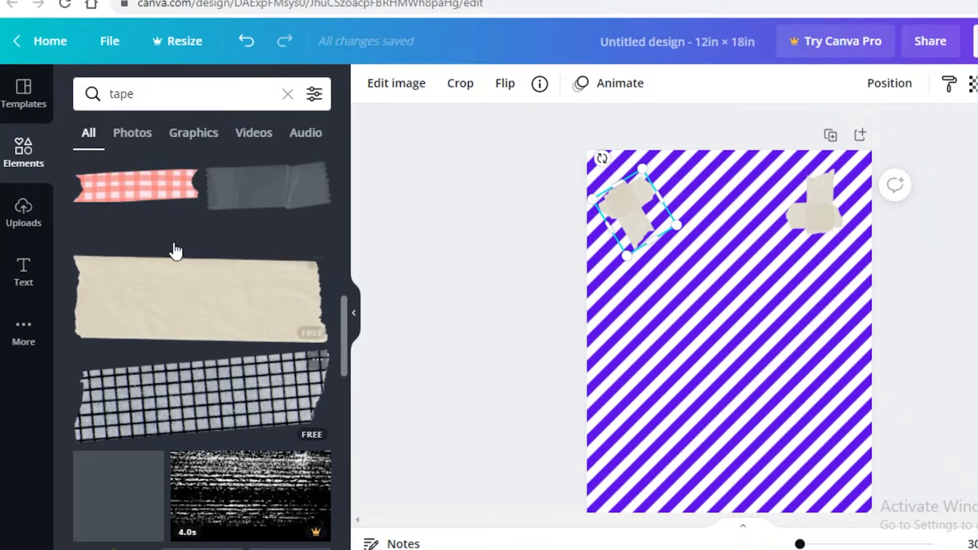
# Step: Add a third beige ripped-paper piece to the page from the recently used elements
pyautogui.click(23, 152)
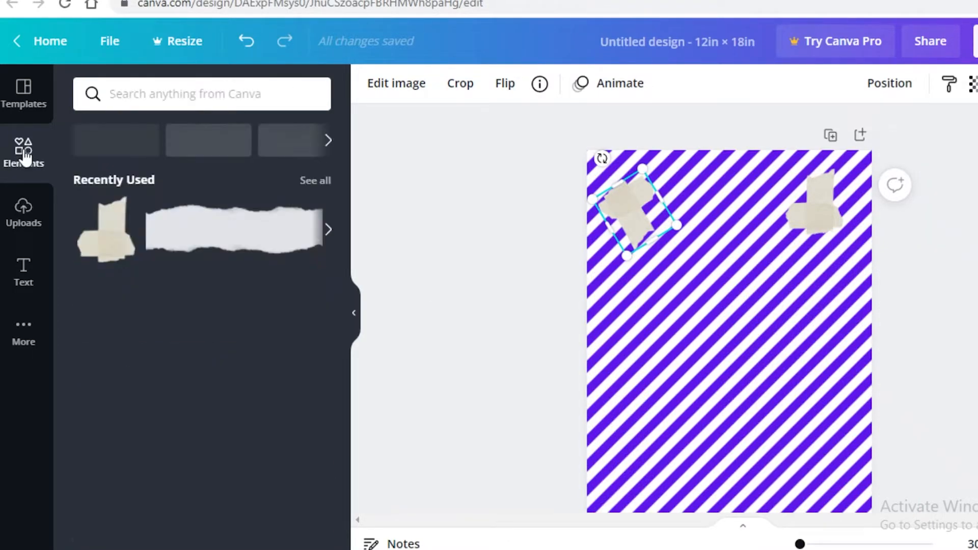
pyautogui.click(90, 224)
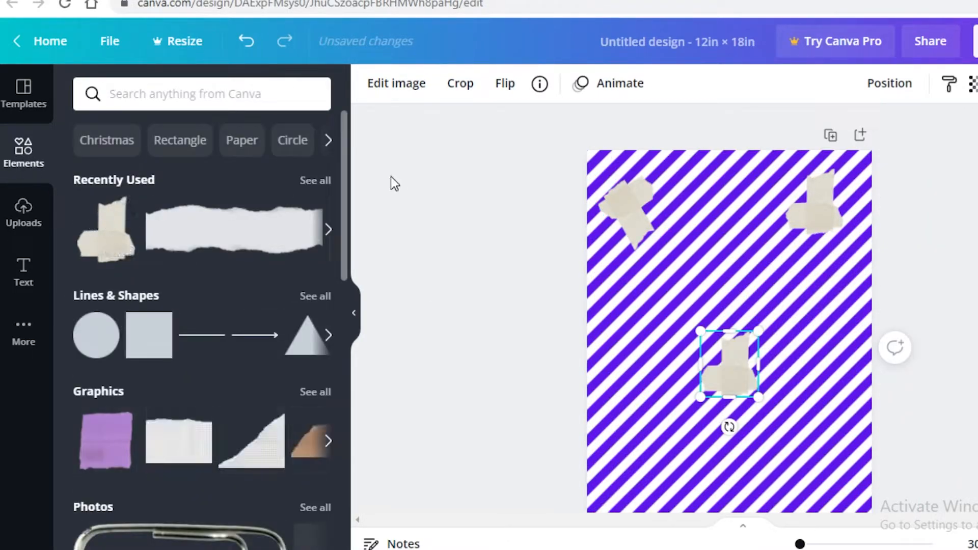
# Step: Check the beige ripped-paper element's details and look for similar elements
pyautogui.click(311, 182)
pyautogui.click(122, 138)
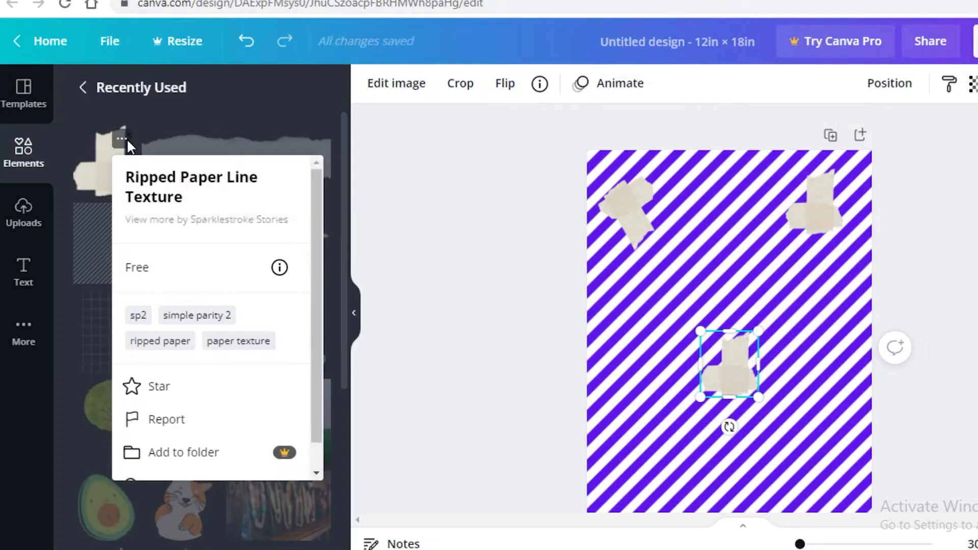
pyautogui.scroll(-1, 173, 406)
pyautogui.click(169, 454)
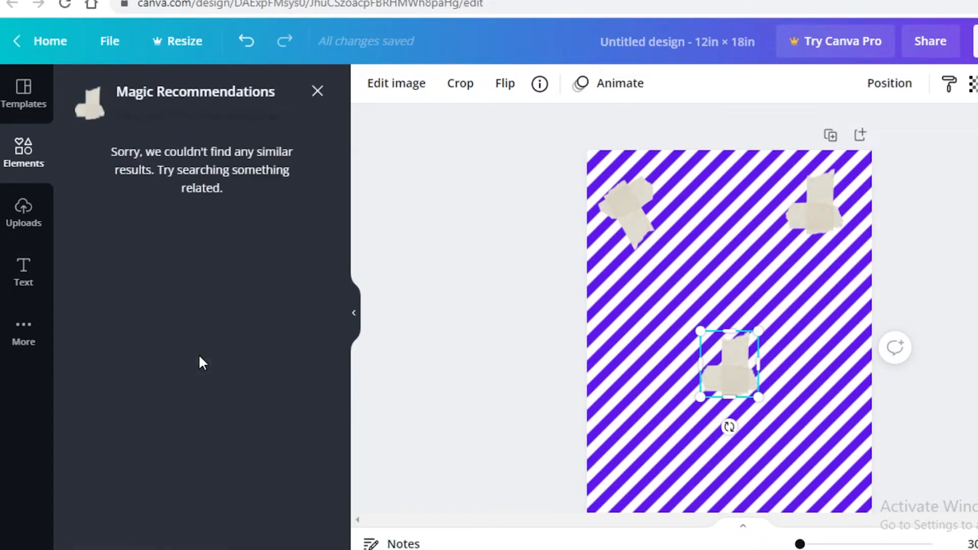
pyautogui.click(316, 90)
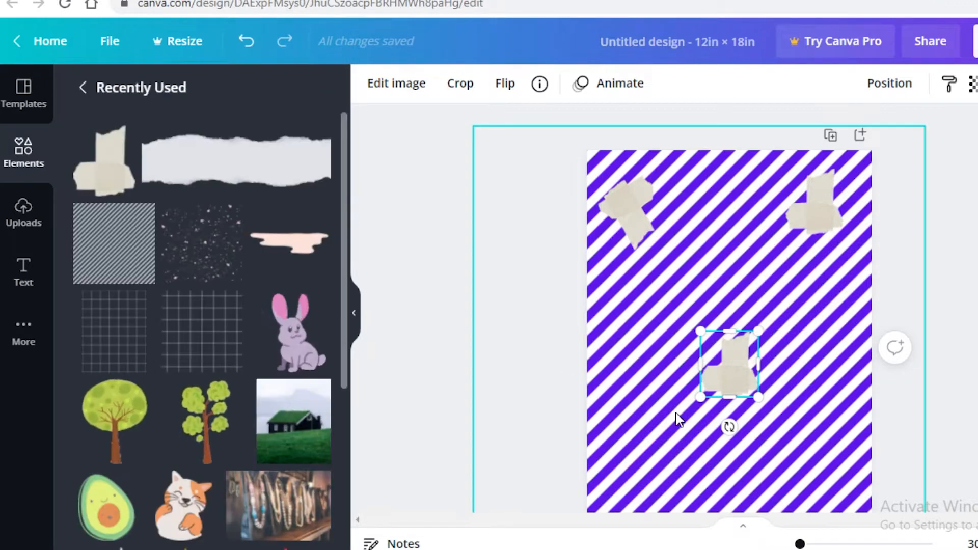
# Step: Rotate and shrink the ripped-paper piece in the middle of the page, and reduce the two upper-corner pieces
pyautogui.moveTo(727, 427); pyautogui.dragTo(734, 359)
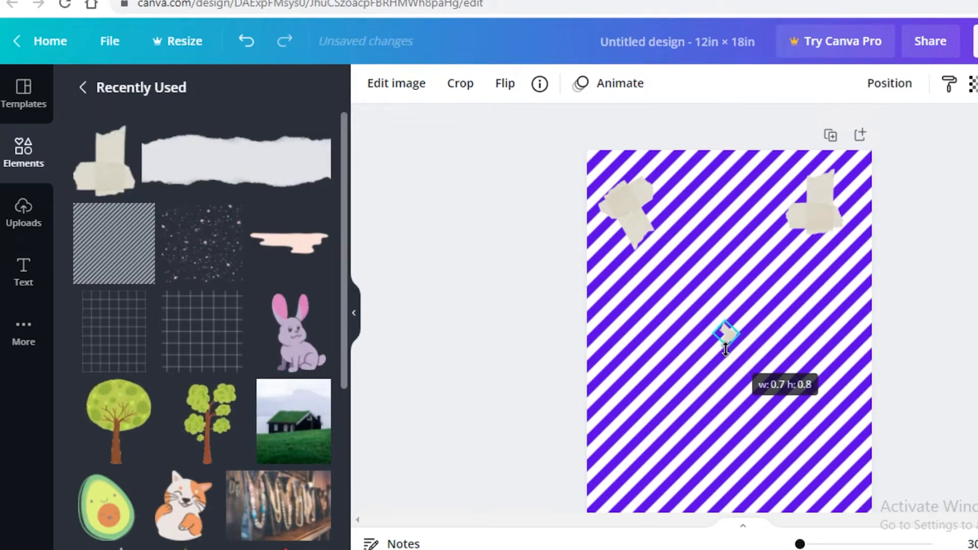
pyautogui.click(815, 204)
pyautogui.moveTo(789, 234); pyautogui.dragTo(803, 222)
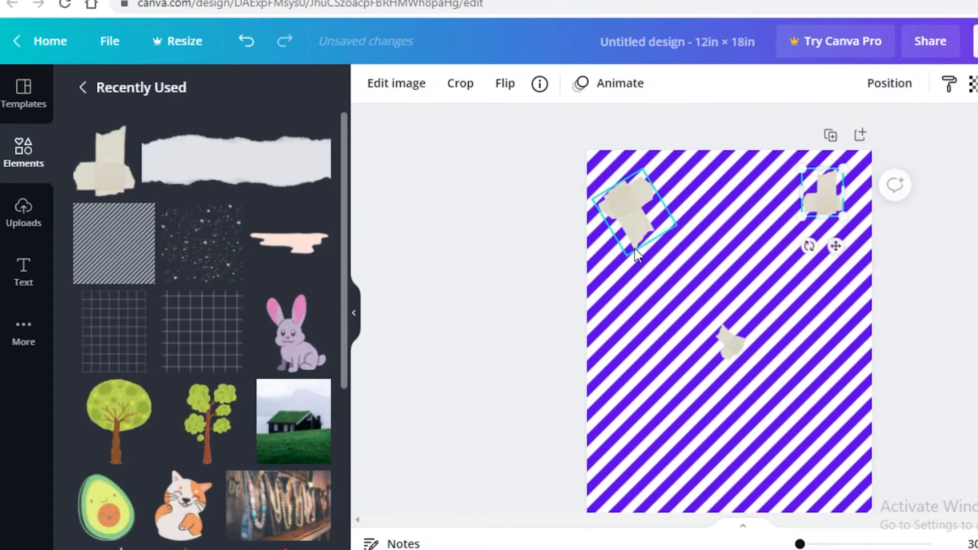
pyautogui.click(634, 217)
pyautogui.moveTo(626, 255); pyautogui.dragTo(631, 237)
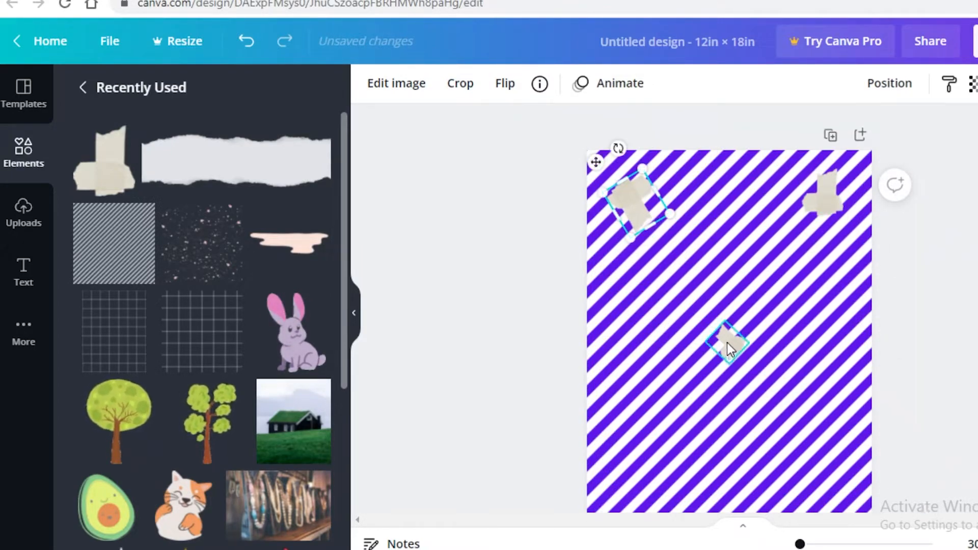
# Step: Move the small beige ripped-paper piece to the page's lower-right corner and place a duplicate in the lower-left corner
pyautogui.moveTo(725, 351); pyautogui.dragTo(817, 446)
pyautogui.keyDown('alt'); pyautogui.moveTo(824, 482); pyautogui.dragTo(639, 458); pyautogui.keyUp('alt')
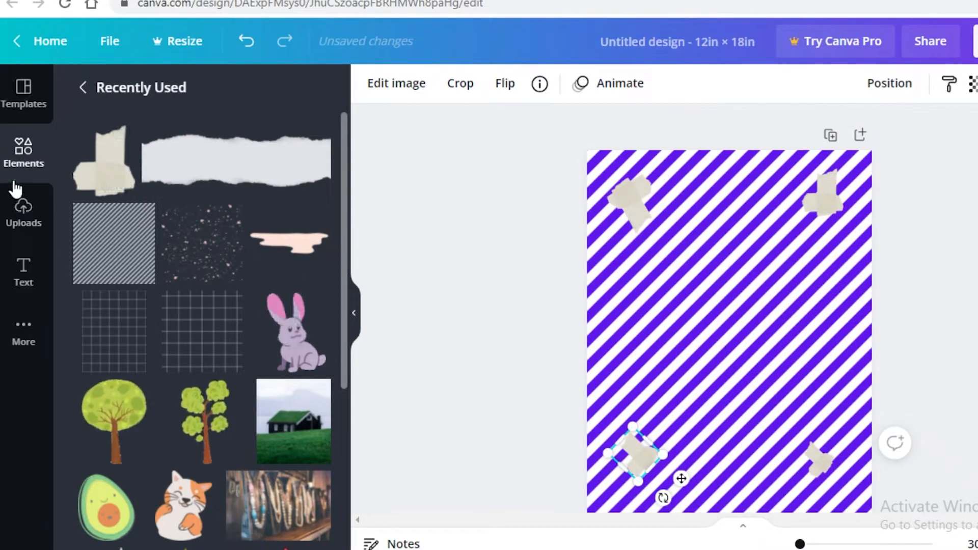
# Step: Search the elements for "page" and place the torn grid-paper sheet large in the middle of the page
pyautogui.click(24, 153)
pyautogui.click(181, 86)
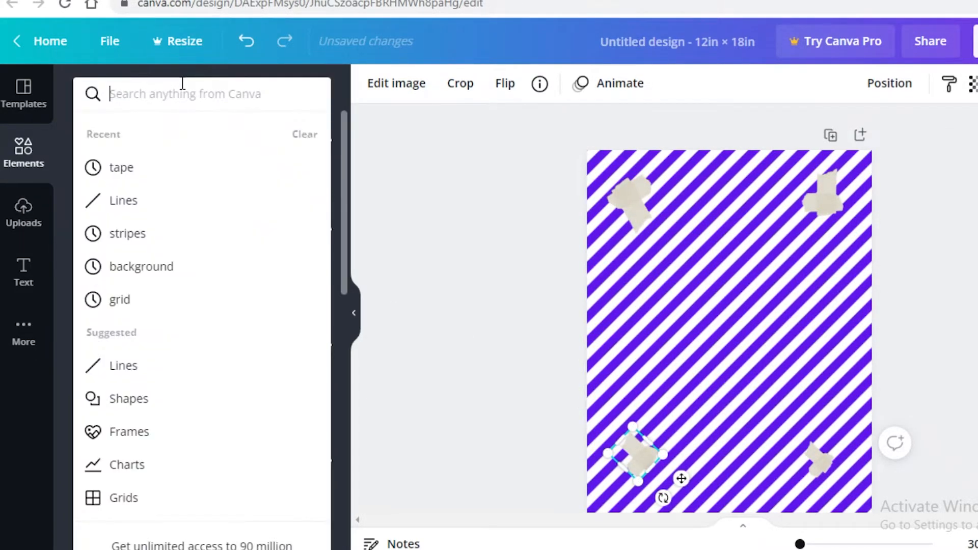
pyautogui.write('page')
pyautogui.press('Return')
pyautogui.moveTo(103, 252); pyautogui.dragTo(678, 261)
pyautogui.moveTo(657, 398); pyautogui.dragTo(658, 400)
pyautogui.click(729, 467)
# Step: Send the grid-paper sheet behind the beige tape pieces and align the sheet and tapes so each corner is taped
pyautogui.rightClick(722, 307)
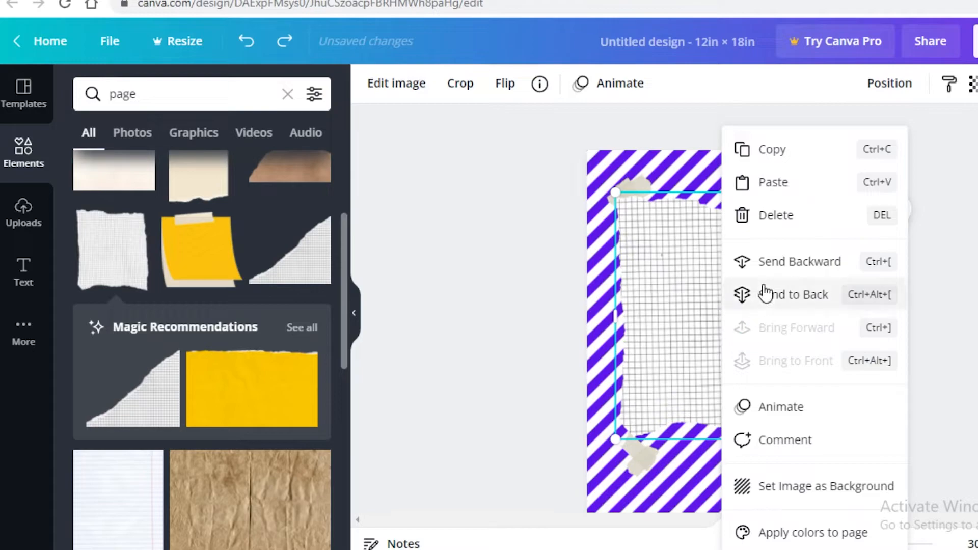
pyautogui.click(779, 270)
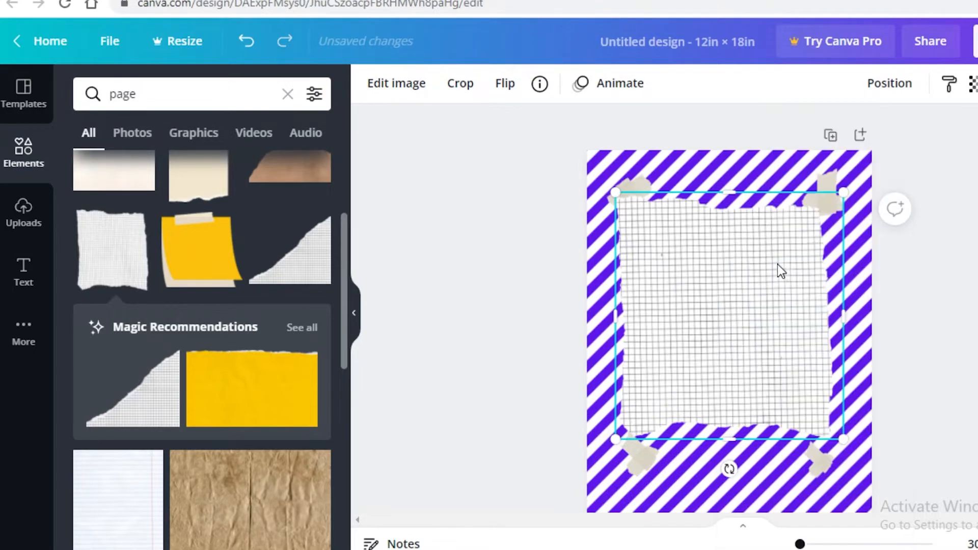
pyautogui.moveTo(715, 308); pyautogui.dragTo(694, 383)
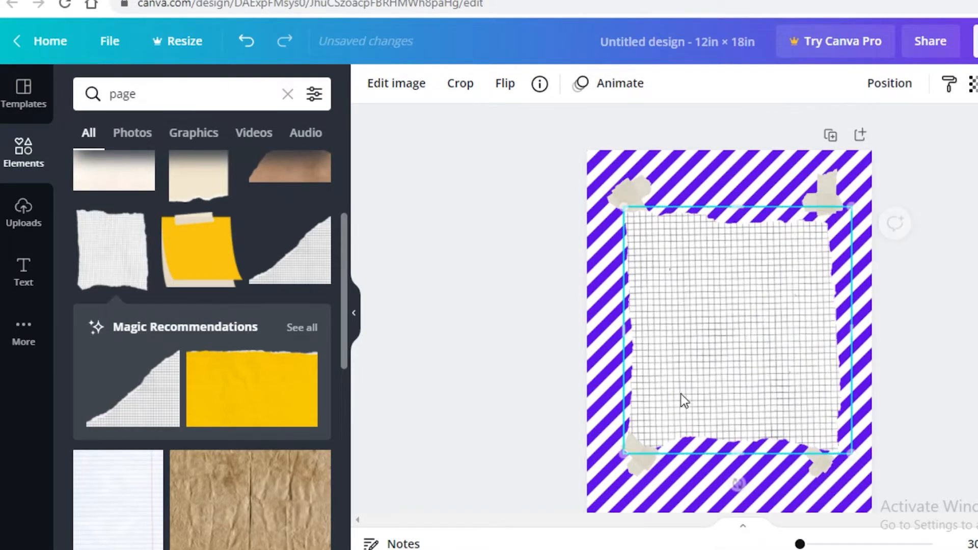
pyautogui.moveTo(645, 453)
pyautogui.mouseDown()
pyautogui.moveTo(646, 437)
pyautogui.moveTo(641, 443)
pyautogui.mouseUp()
pyautogui.moveTo(826, 446); pyautogui.dragTo(823, 439)
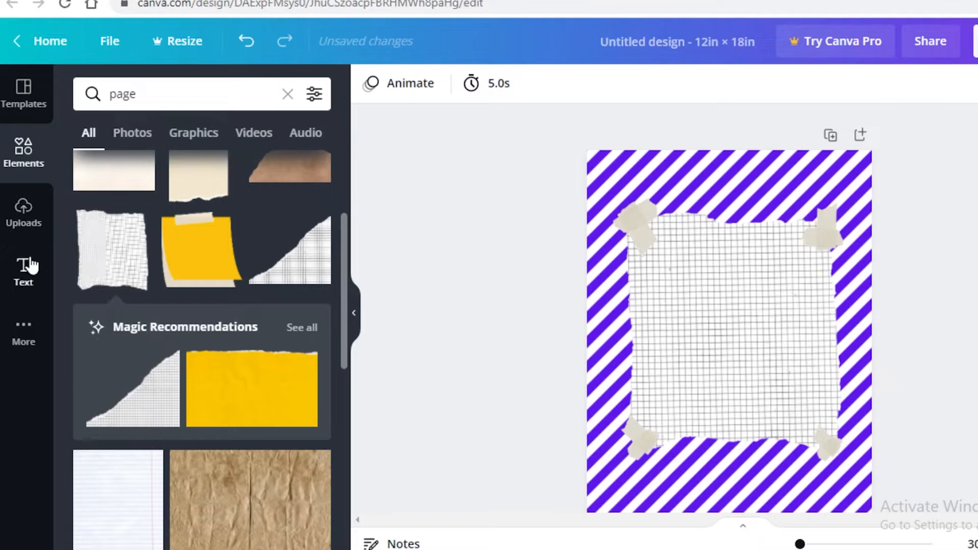
# Step: Add the uploaded clover necklace photo, shrink it and center it on the grid-paper sheet
pyautogui.click(31, 219)
pyautogui.scroll(6, 199, 290)
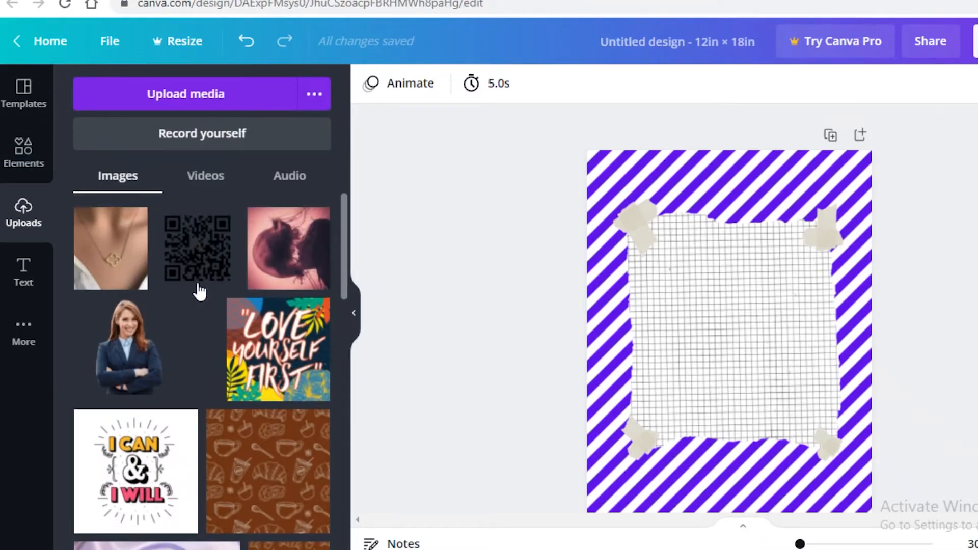
pyautogui.moveTo(127, 262); pyautogui.dragTo(745, 301)
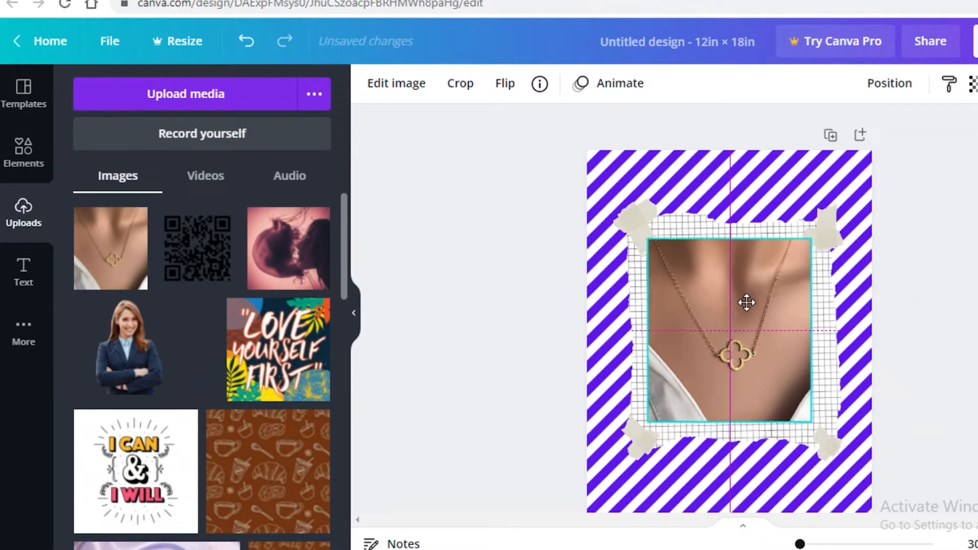
pyautogui.moveTo(809, 421); pyautogui.dragTo(779, 387)
pyautogui.moveTo(731, 338); pyautogui.dragTo(741, 345)
pyautogui.press('Escape')
pyautogui.scroll(-3, 728, 331)
pyautogui.scroll(3, 728, 331)
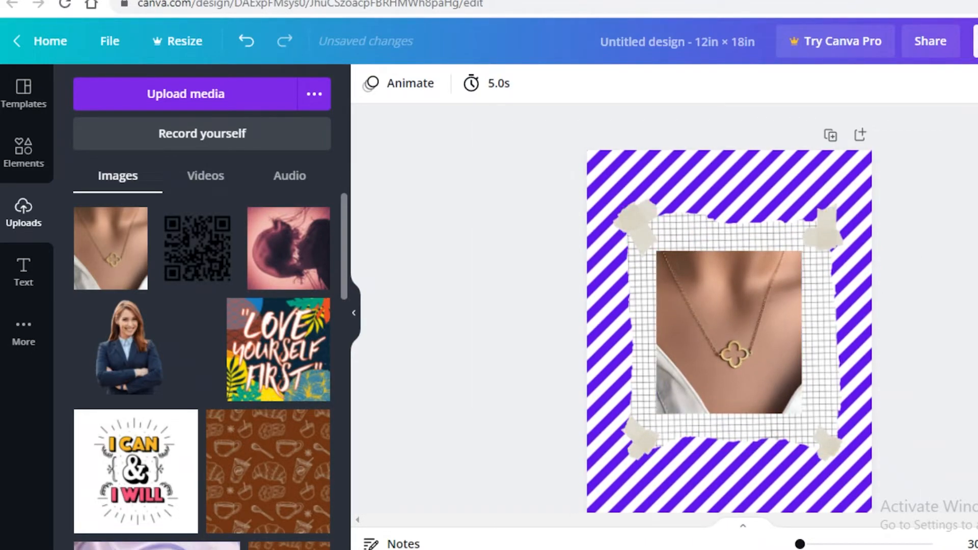
# Step: Download the finished design as a PNG file
pyautogui.click(938, 39)
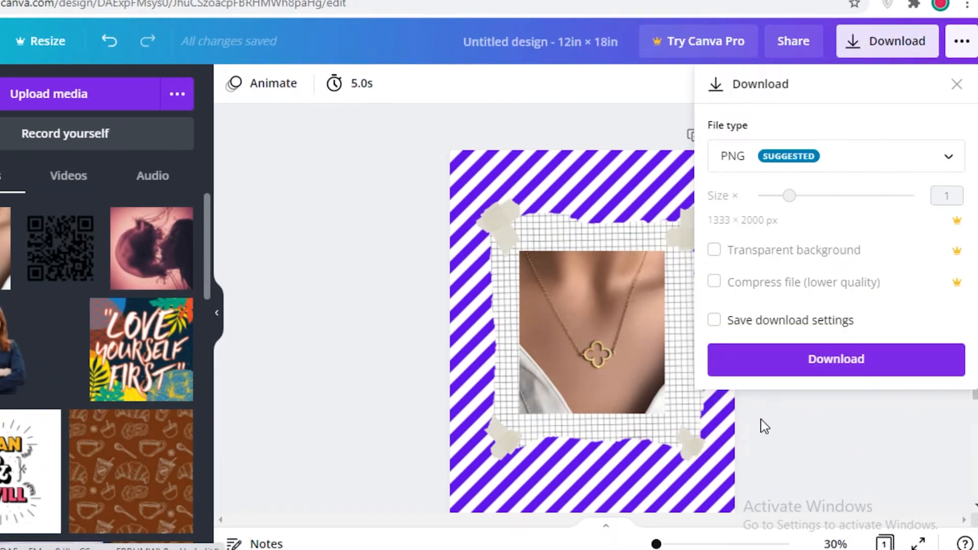
pyautogui.click(779, 377)
pyautogui.scroll(-2, 484, 419)
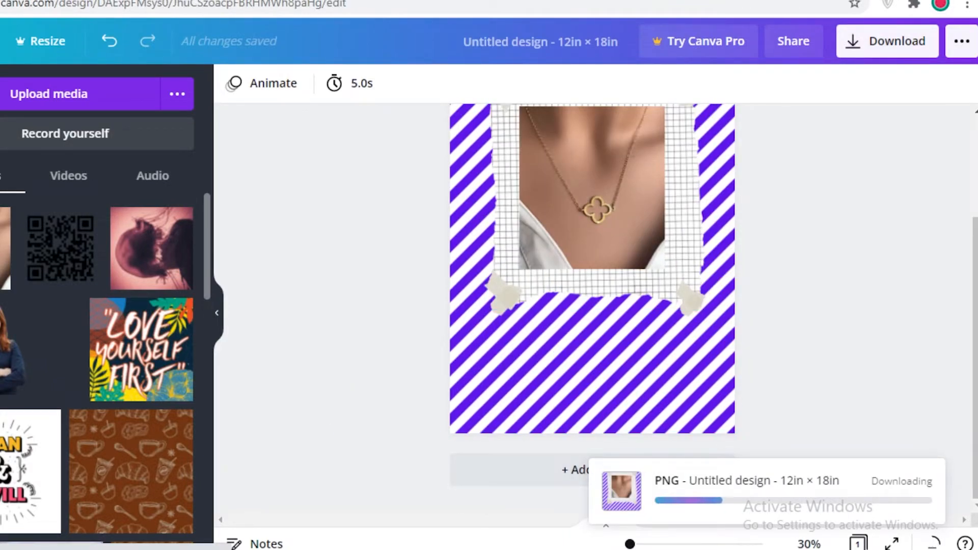
pyautogui.scroll(1, 832, 215)
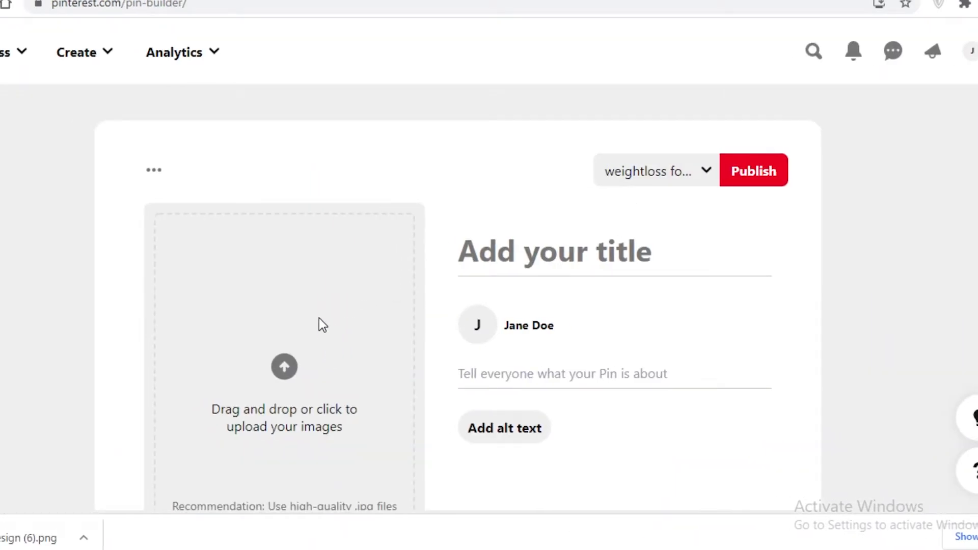
# Step: Switch to the Pinterest pin builder and upload the downloaded necklace design as the pin image
pyautogui.click(319, 319)
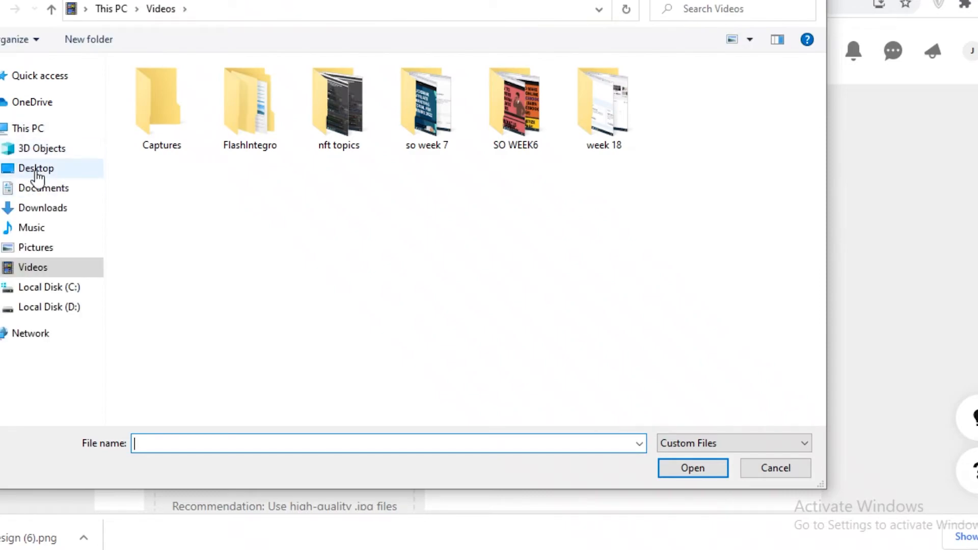
pyautogui.click(37, 173)
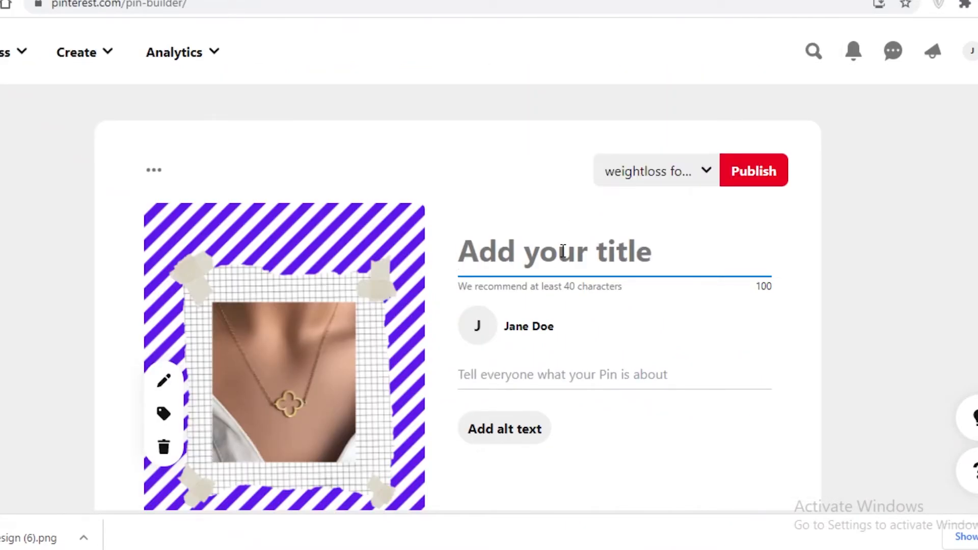
pyautogui.scroll(-3, 612, 271)
pyautogui.scroll(2, 612, 270)
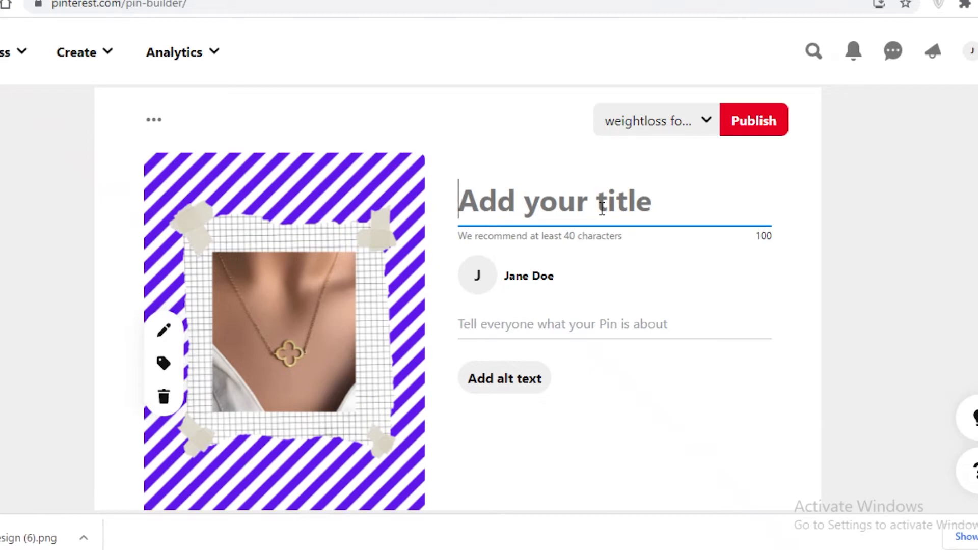
# Step: Enter the pin title "CLOVER NECKLACE FOR WOMEN GOLD PLATED NECKLACE FOR WOMEN"
pyautogui.write('CLOCKVE')
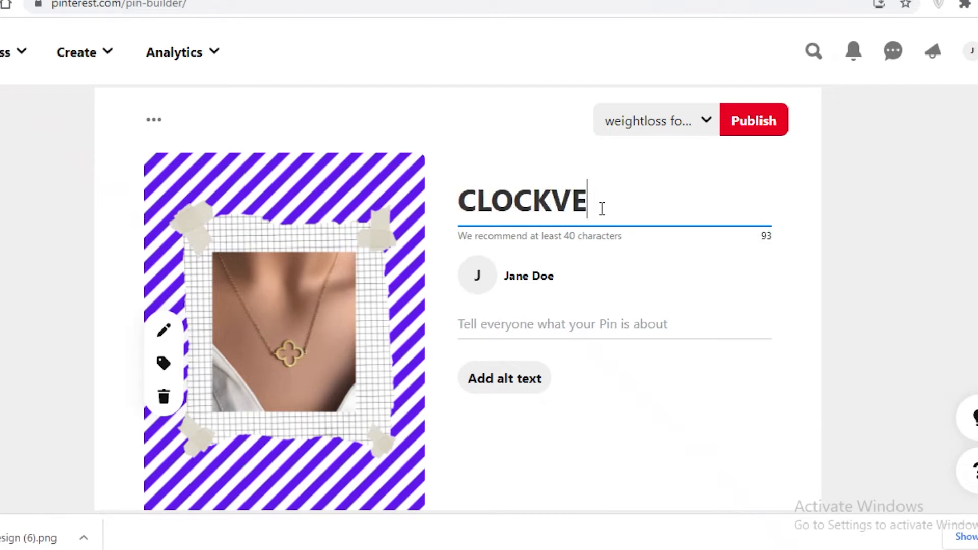
pyautogui.press('BackSpace')
pyautogui.press('BackSpace')
pyautogui.press('BackSpace')
pyautogui.press('BackSpace')
pyautogui.write('VER NECKLACE WO')
pyautogui.press('BackSpace')
pyautogui.press('BackSpace')
pyautogui.write('FOR WOMEN. ')
pyautogui.write('W')
pyautogui.press('BackSpace')
pyautogui.write('GOLD PLATED NECKLA')
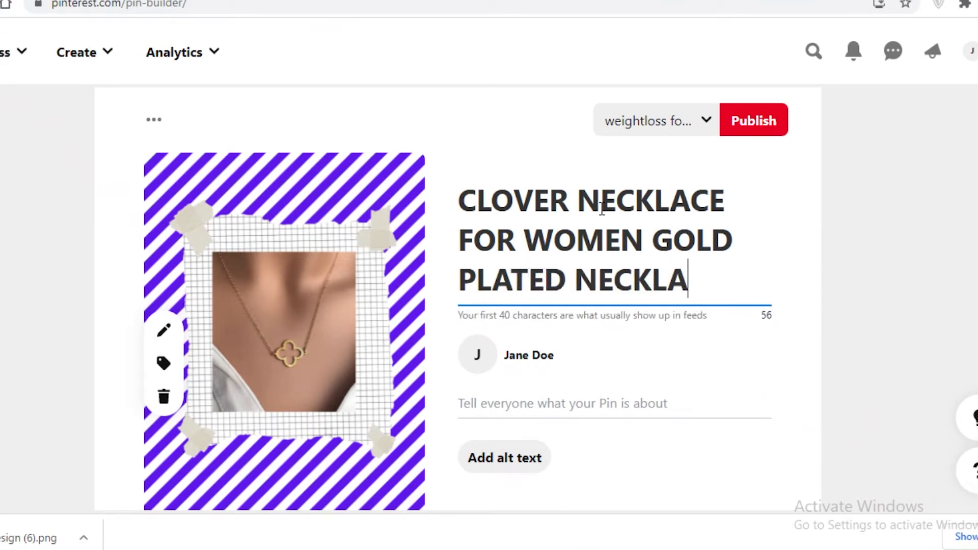
pyautogui.write('CEF')
pyautogui.press('BackSpace')
pyautogui.write('FOR WOMEN')
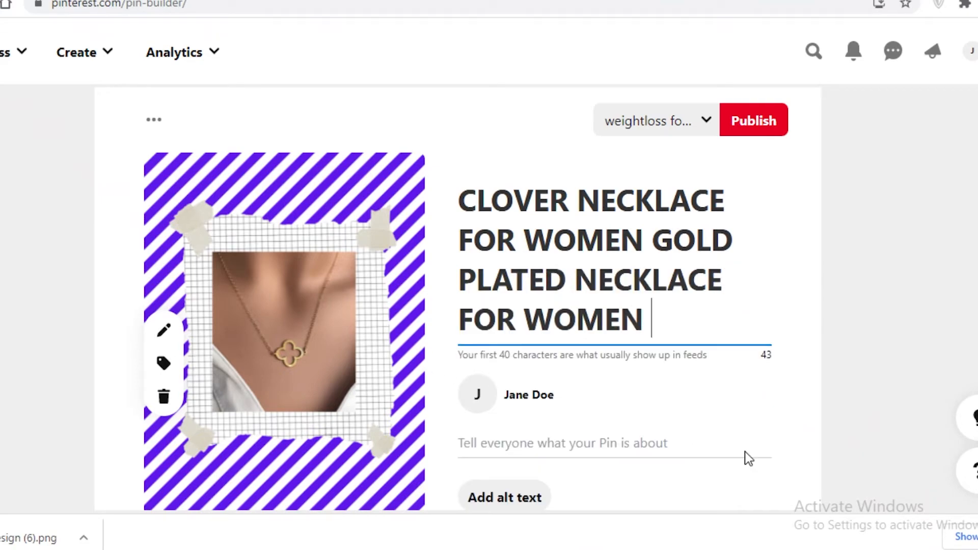
pyautogui.click(746, 354)
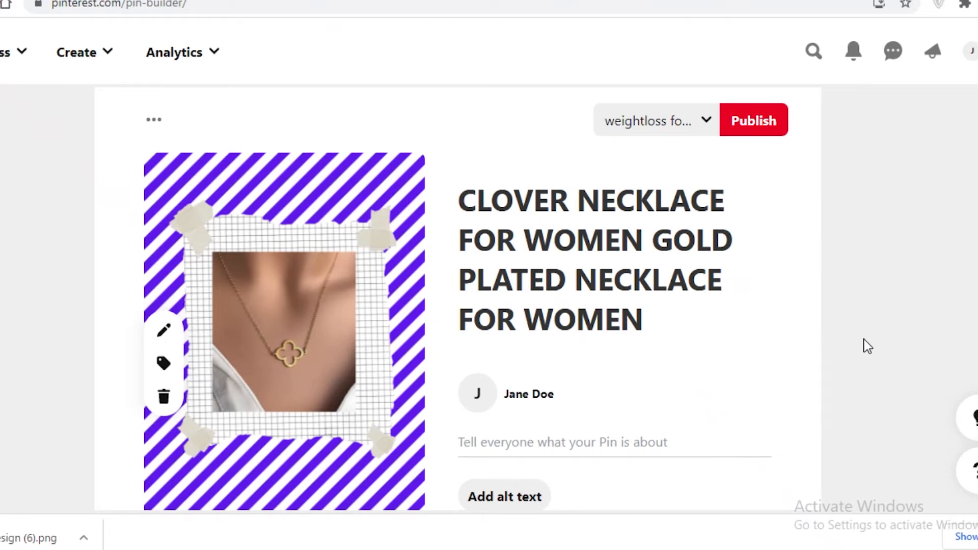
# Step: Review the pin's image, title, description, alt text and destination link fields
pyautogui.click(766, 336)
pyautogui.scroll(-3, 746, 221)
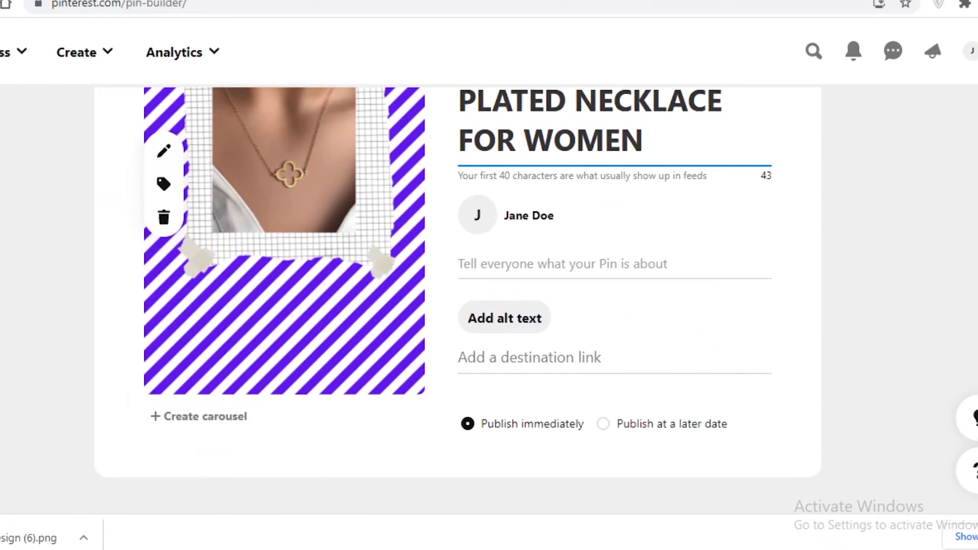
pyautogui.scroll(1, 736, 444)
pyautogui.scroll(3, 550, 480)
pyautogui.scroll(-3, 543, 354)
pyautogui.click(536, 326)
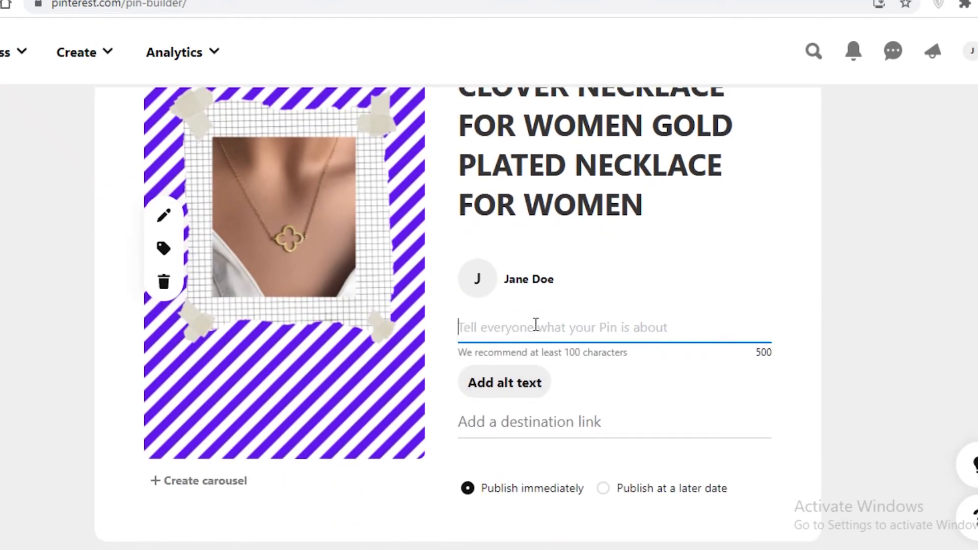
pyautogui.click(321, 259)
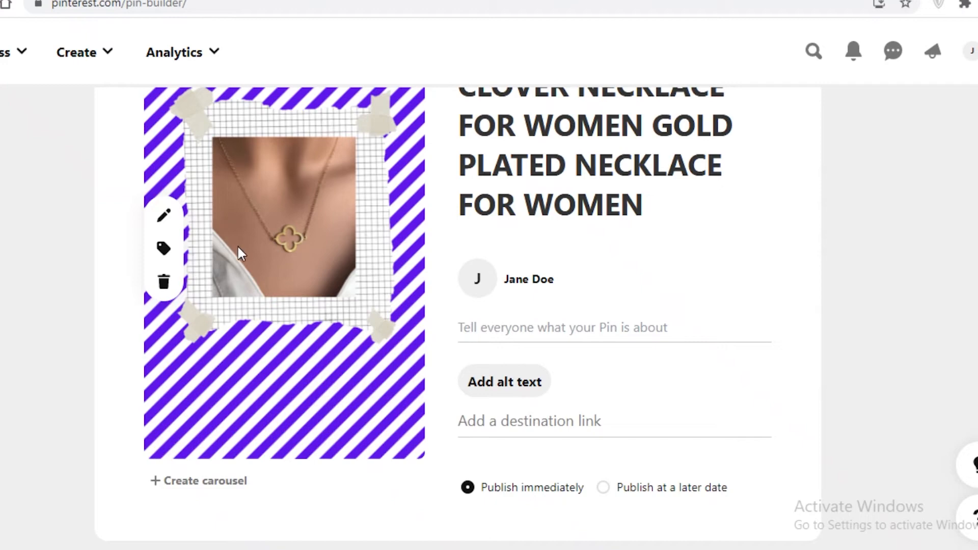
pyautogui.scroll(2, 237, 240)
pyautogui.scroll(2, 443, 263)
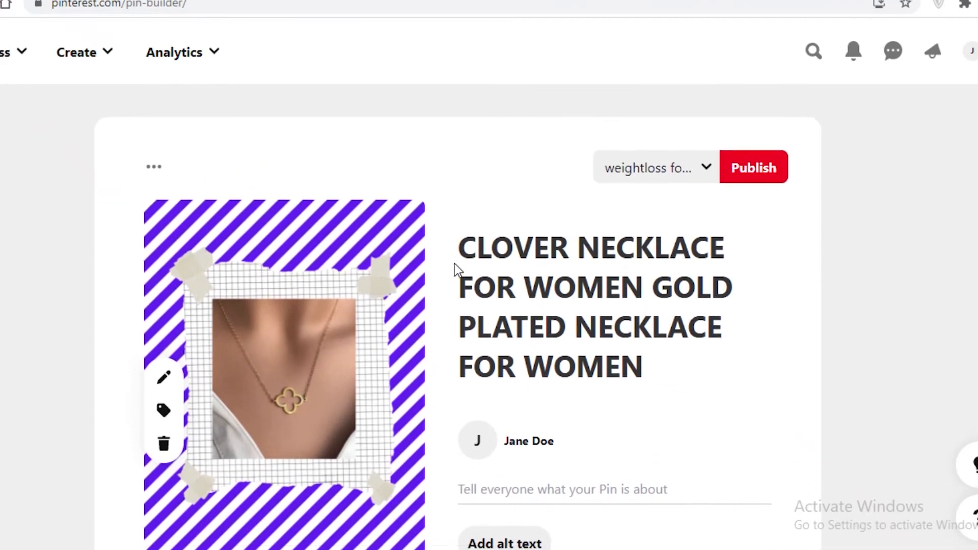
pyautogui.scroll(-4, 458, 269)
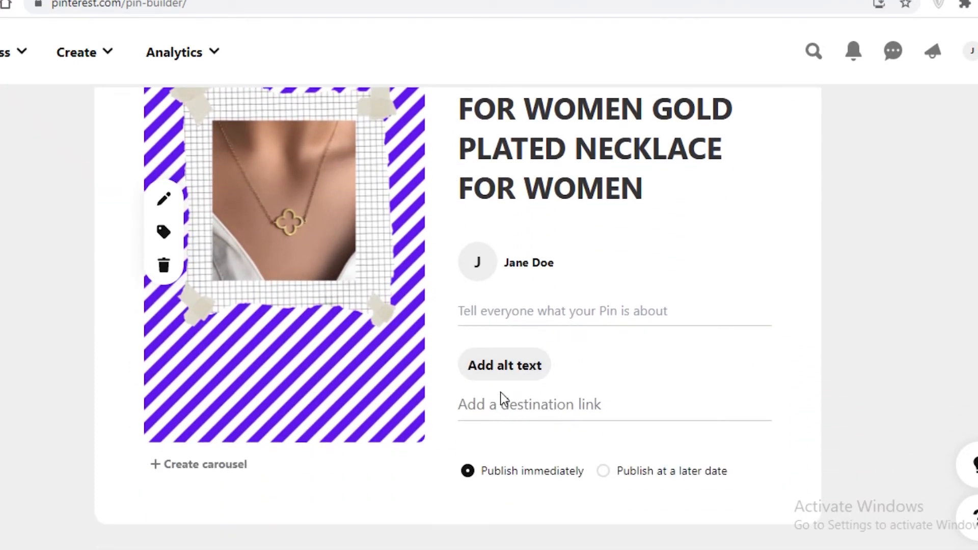
# Step: Browse the Amazon home page and return to the destination link field of the Pinterest pin
pyautogui.click(492, 405)
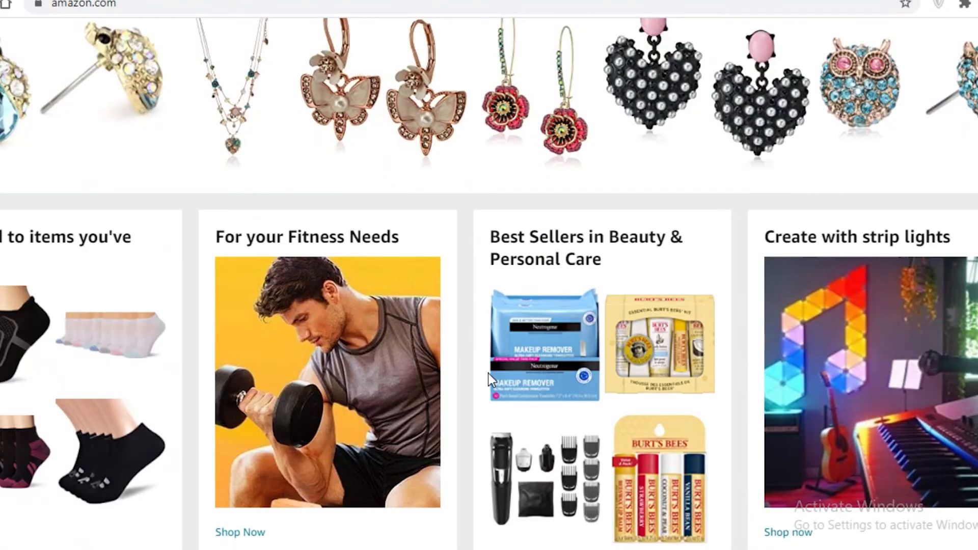
pyautogui.scroll(6, 488, 373)
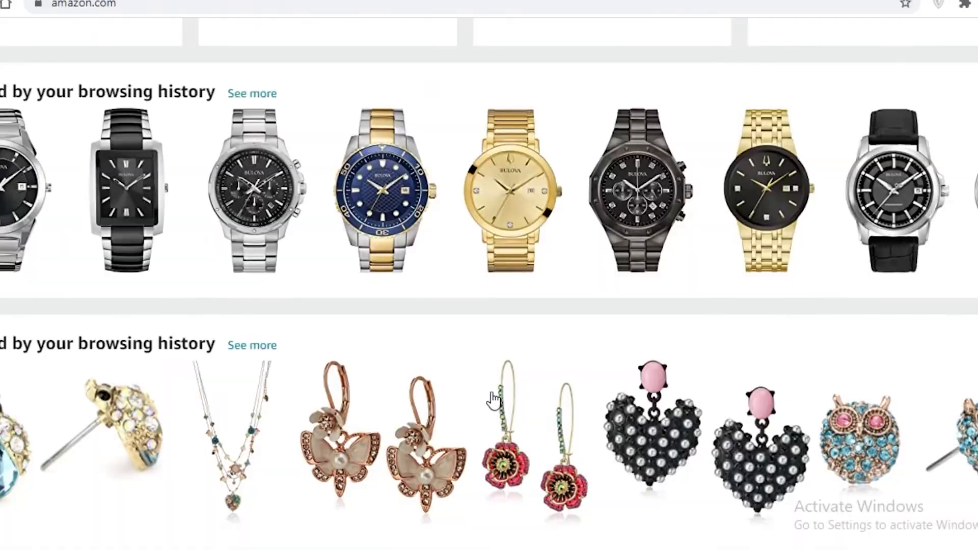
pyautogui.scroll(-10, 491, 323)
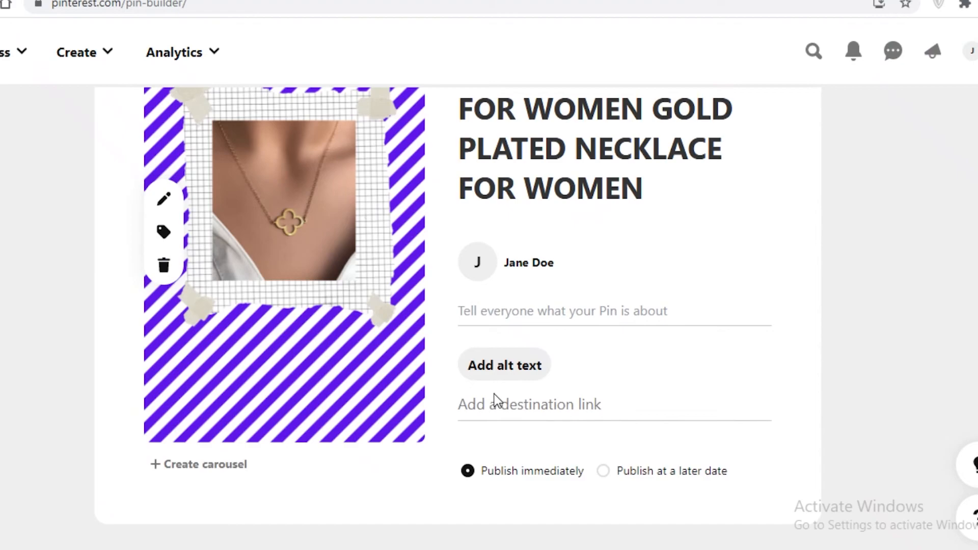
pyautogui.click(495, 400)
pyautogui.scroll(4, 665, 299)
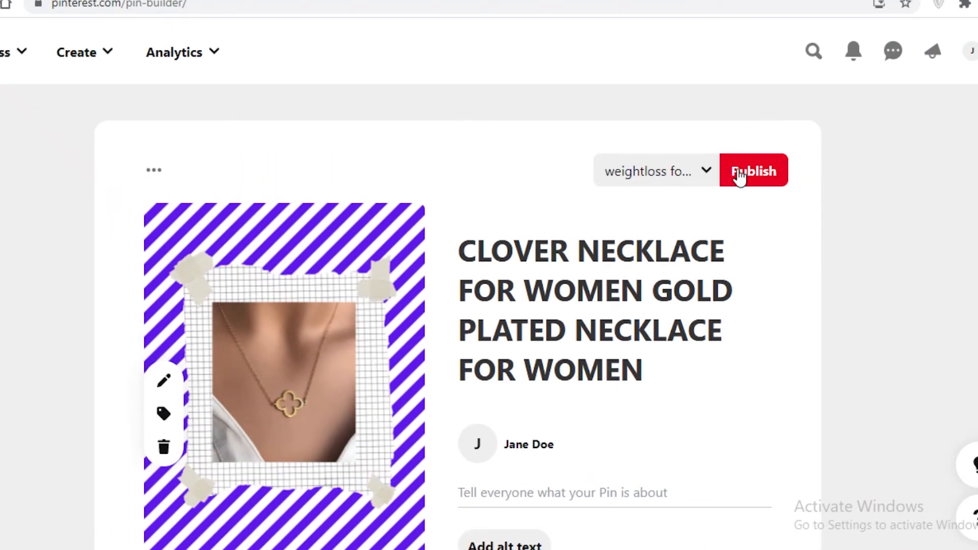
pyautogui.click(698, 173)
pyautogui.scroll(-4, 726, 432)
pyautogui.click(648, 362)
pyautogui.click(497, 259)
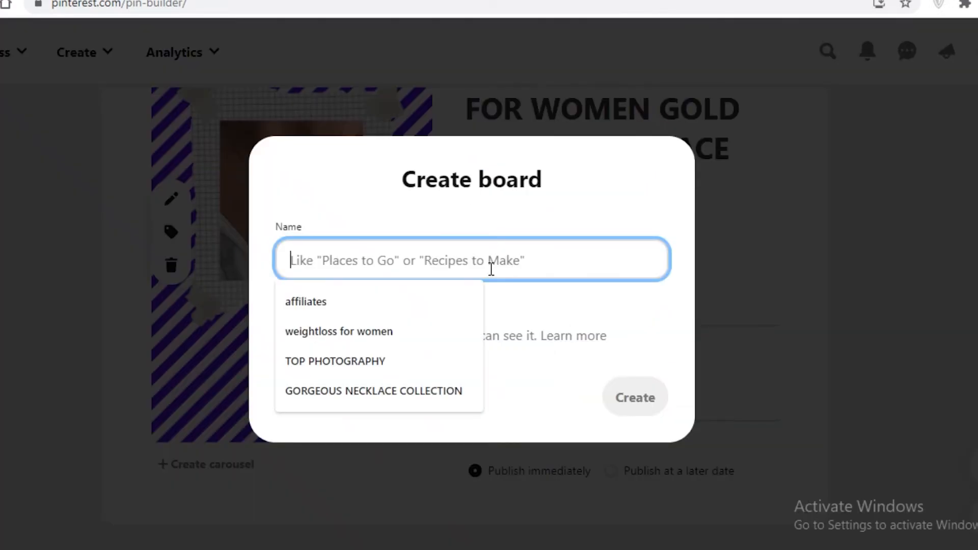
pyautogui.click(754, 286)
pyautogui.scroll(3, 789, 305)
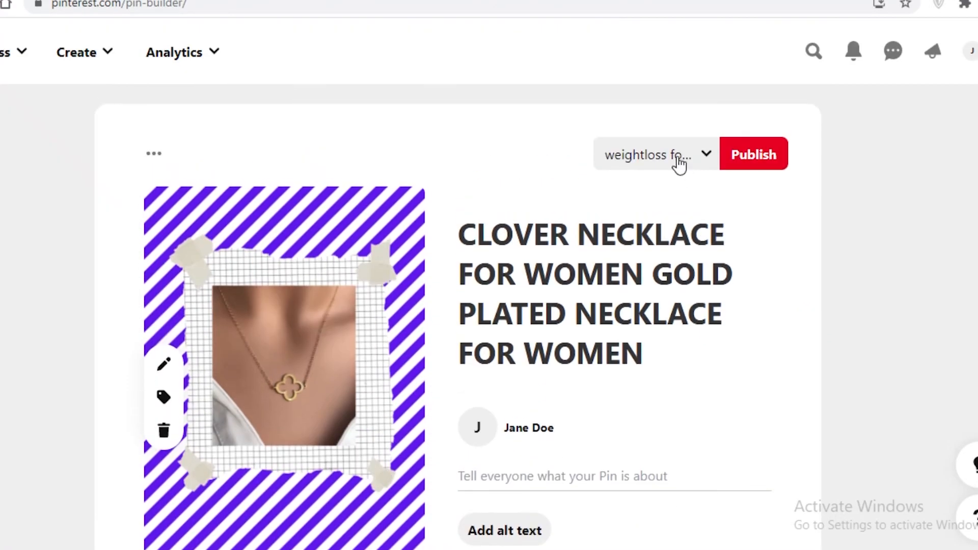
pyautogui.click(678, 163)
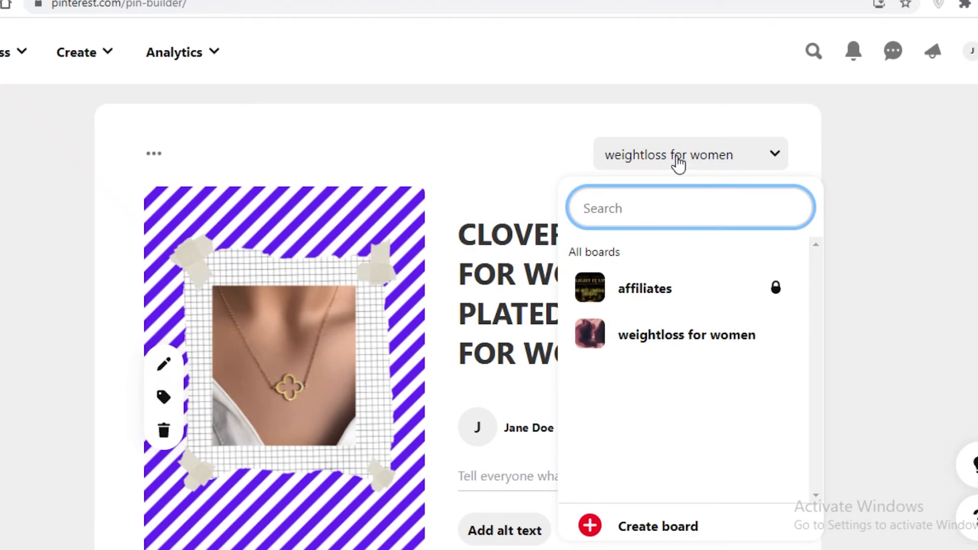
pyautogui.scroll(-4, 694, 432)
pyautogui.click(646, 360)
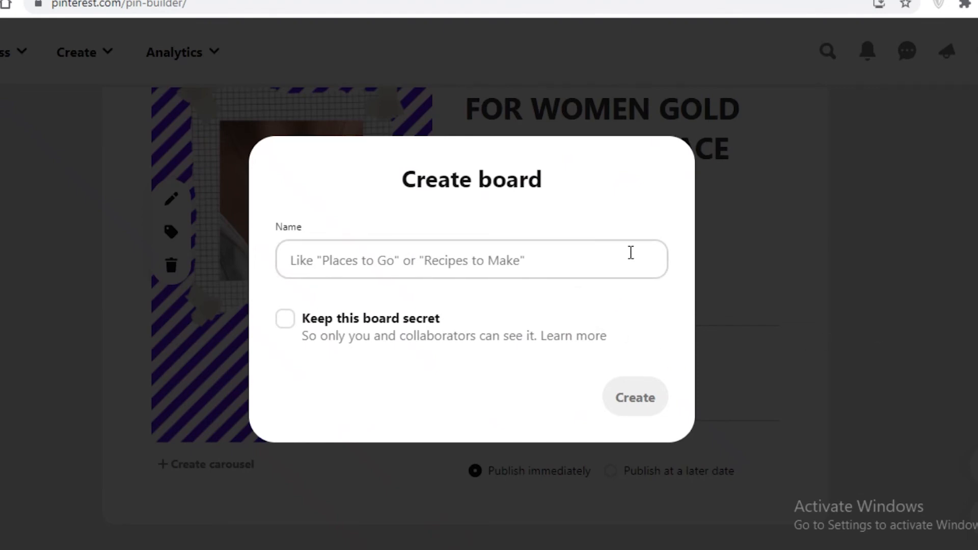
pyautogui.click(807, 304)
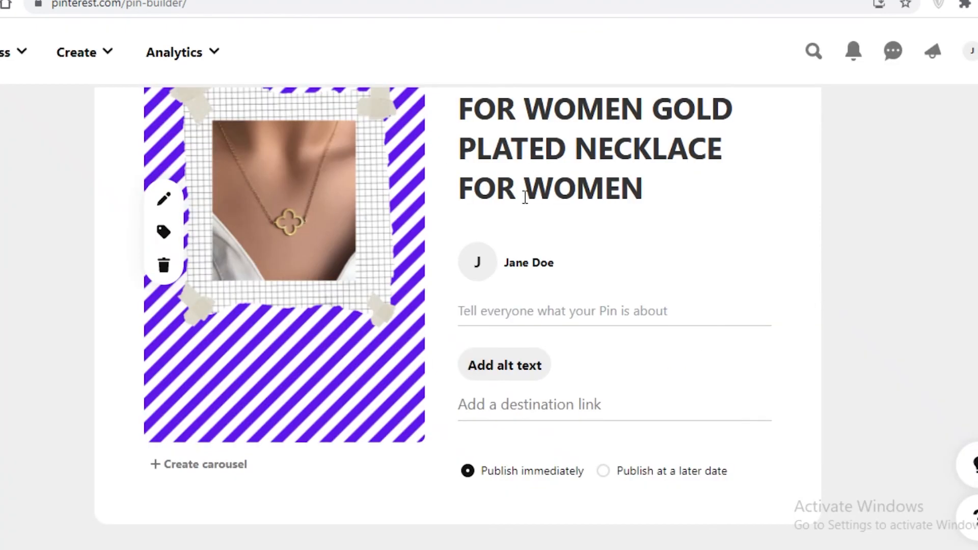
# Step: Choose the "affiliates" board for the clover necklace pin and publish it
pyautogui.scroll(4, 621, 224)
pyautogui.click(638, 171)
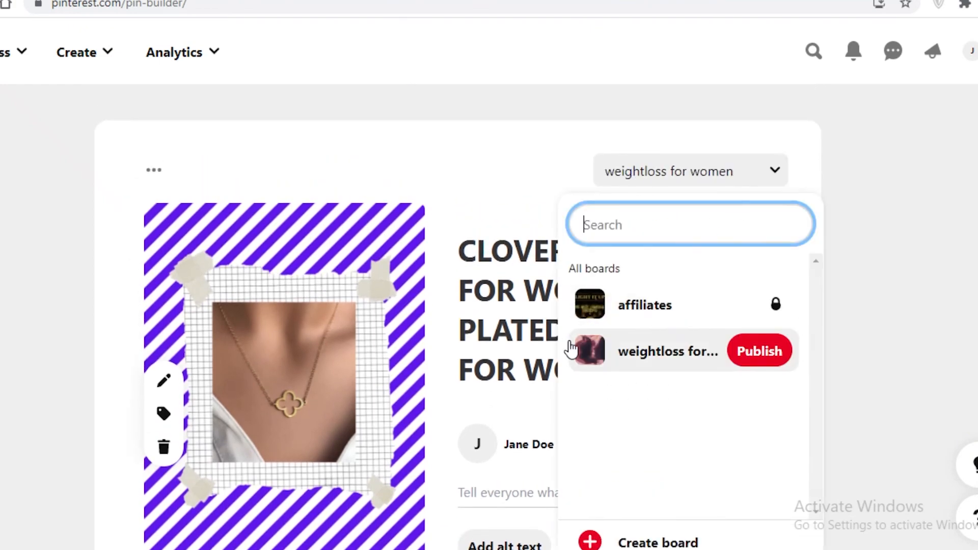
pyautogui.click(653, 309)
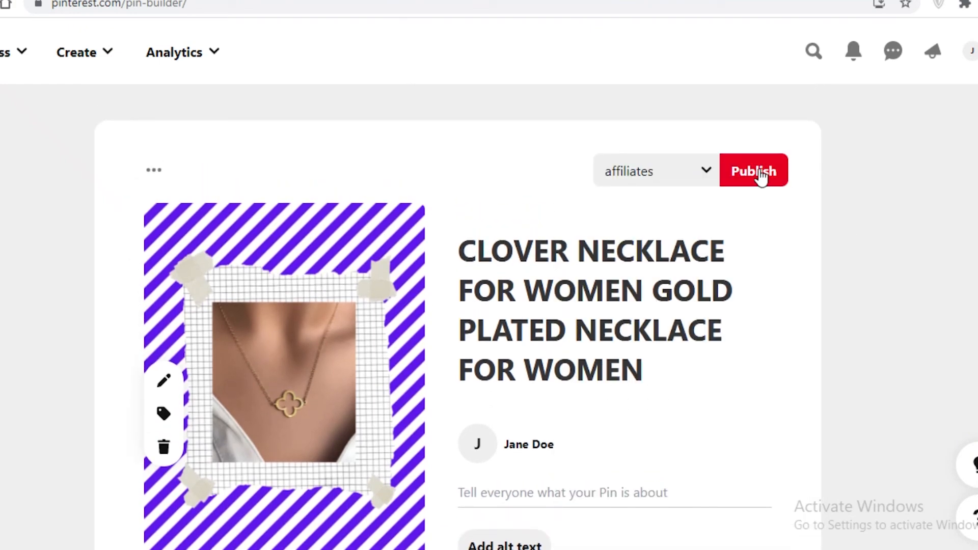
pyautogui.click(759, 176)
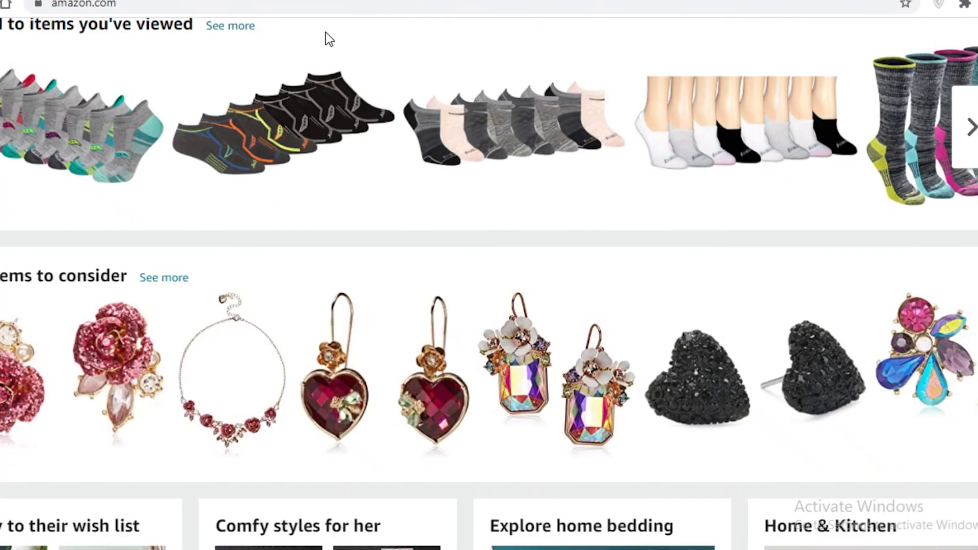
pyautogui.scroll(10, 365, 403)
pyautogui.scroll(-1, 671, 23)
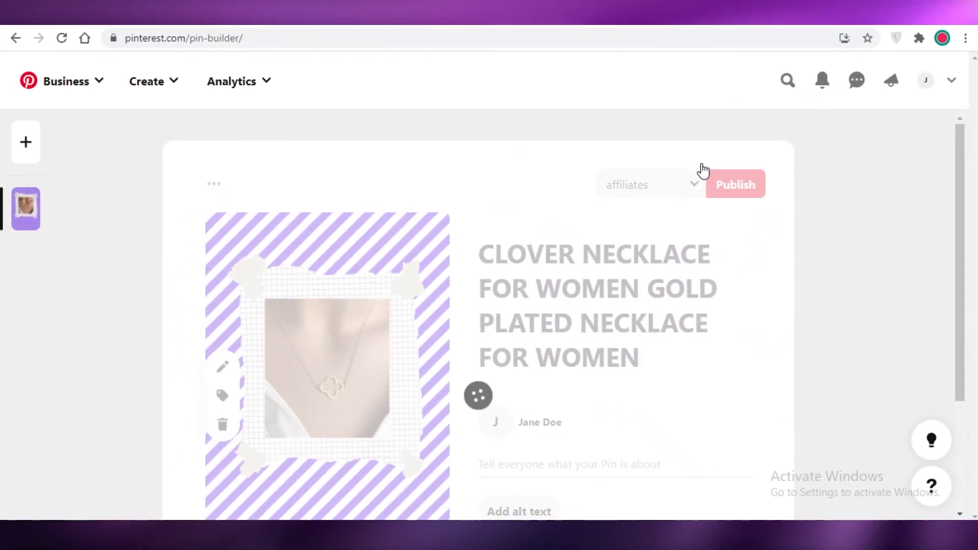
pyautogui.scroll(-3, 878, 300)
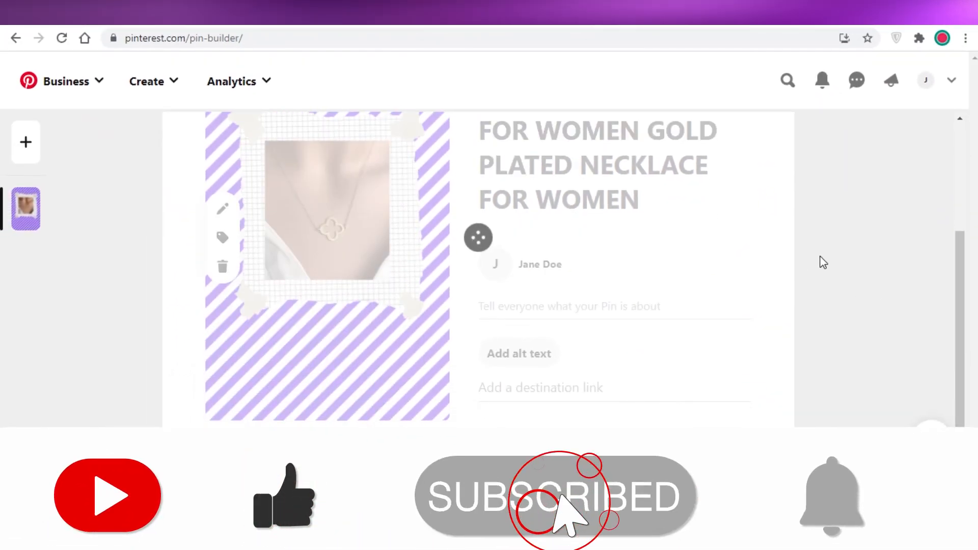